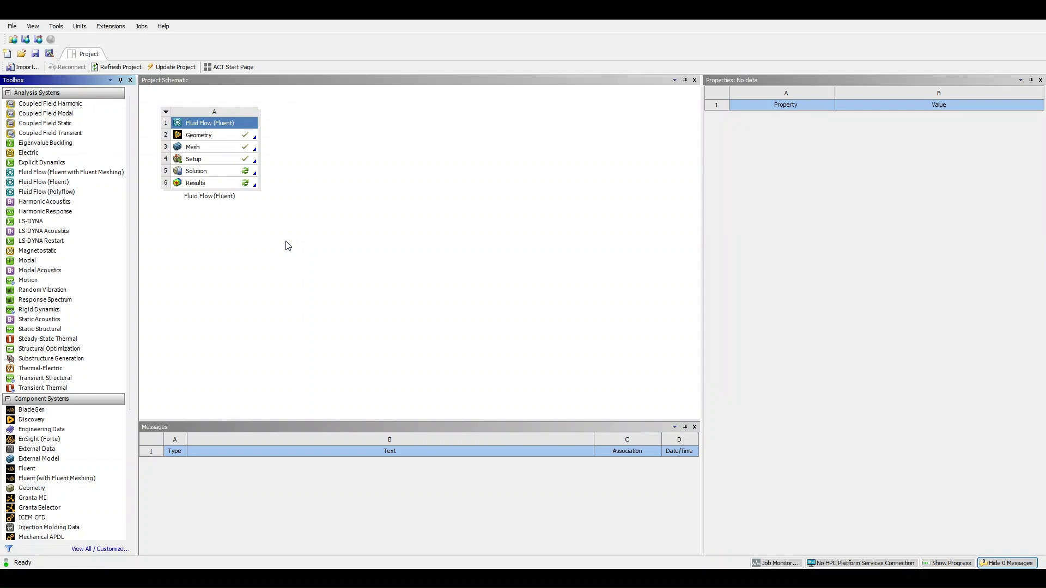
# Step: Reset the Geometry cell of the Fluid Flow (Fluent) system and open it in SpaceClaim
pyautogui.click(241, 139)
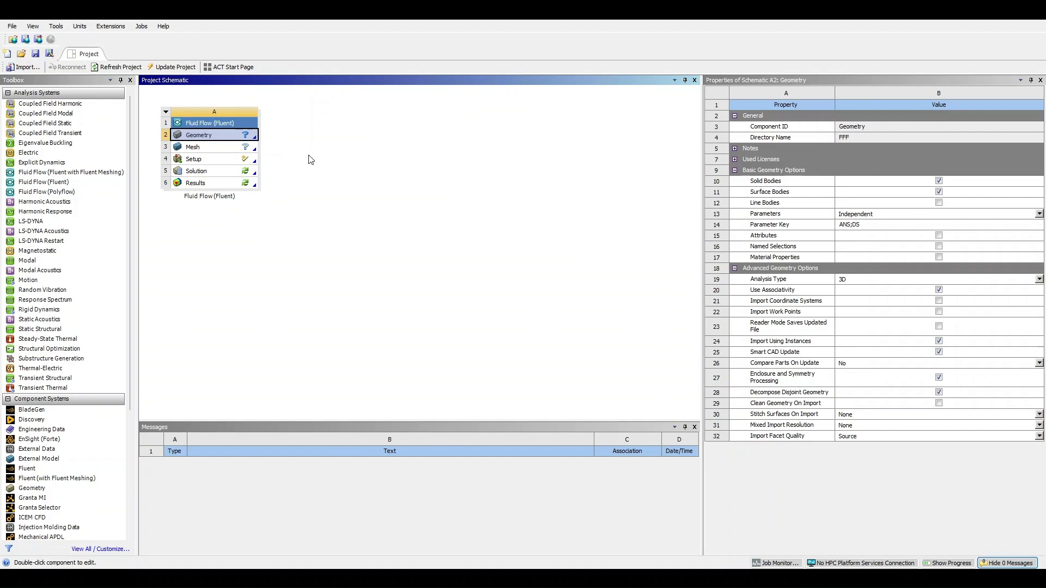
pyautogui.click(433, 163)
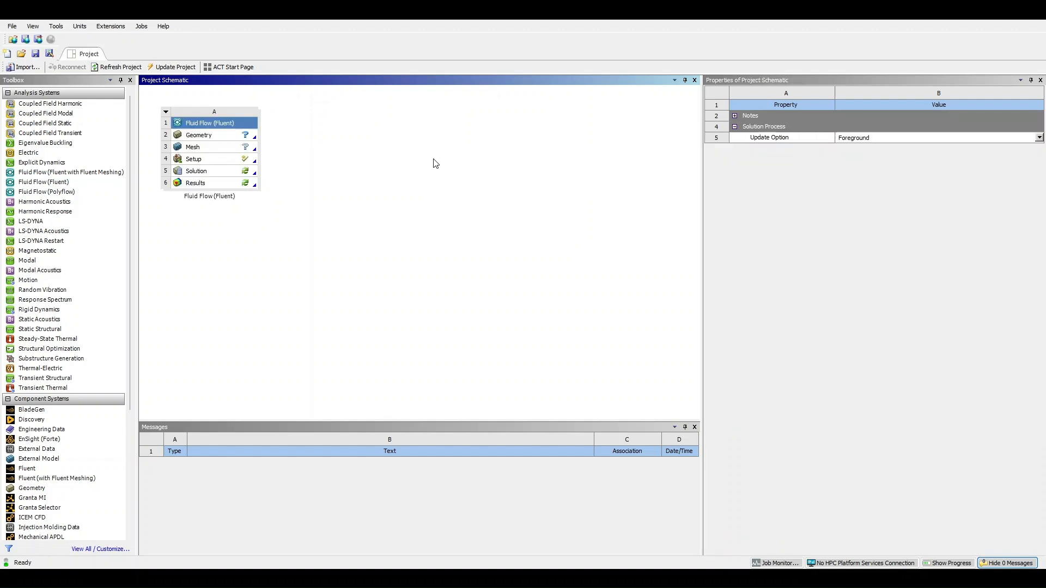
pyautogui.click(239, 135)
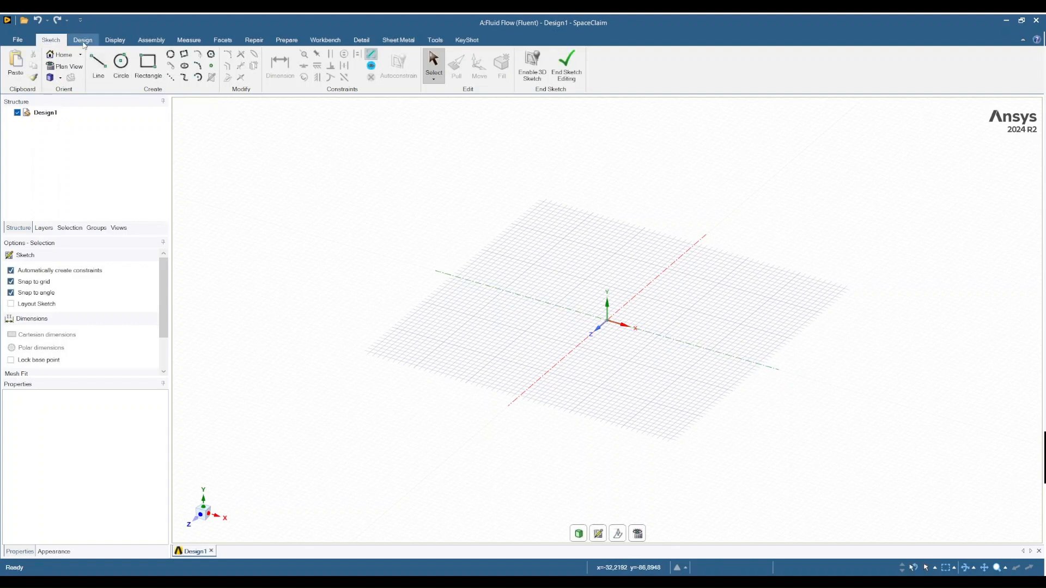
# Step: Insert the ventricle_0 geometry file into the empty design as a component
pyautogui.click(151, 40)
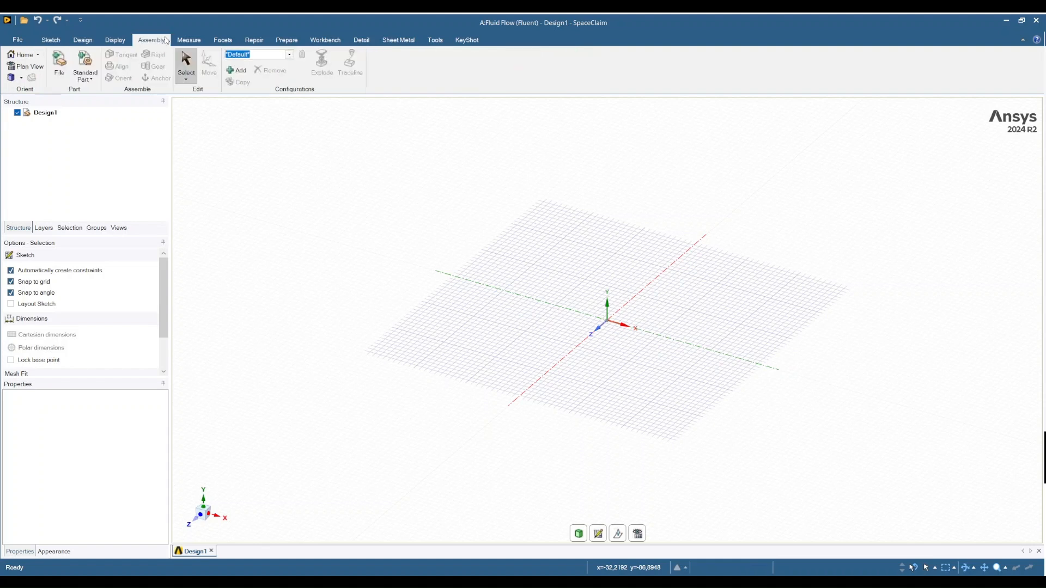
pyautogui.click(59, 73)
pyautogui.hotkey('ctrl', 'v')
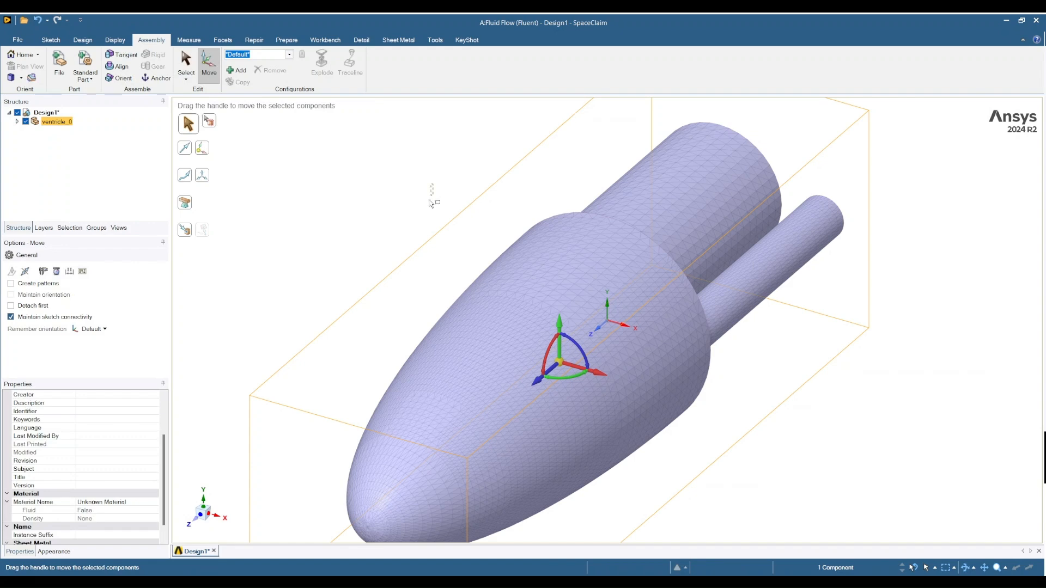
pyautogui.click(435, 177)
pyautogui.scroll(3, 405, 224)
pyautogui.moveTo(405, 224); pyautogui.dragTo(357, 222, button='middle')
pyautogui.scroll(3, 417, 239)
pyautogui.scroll(-4, 422, 250)
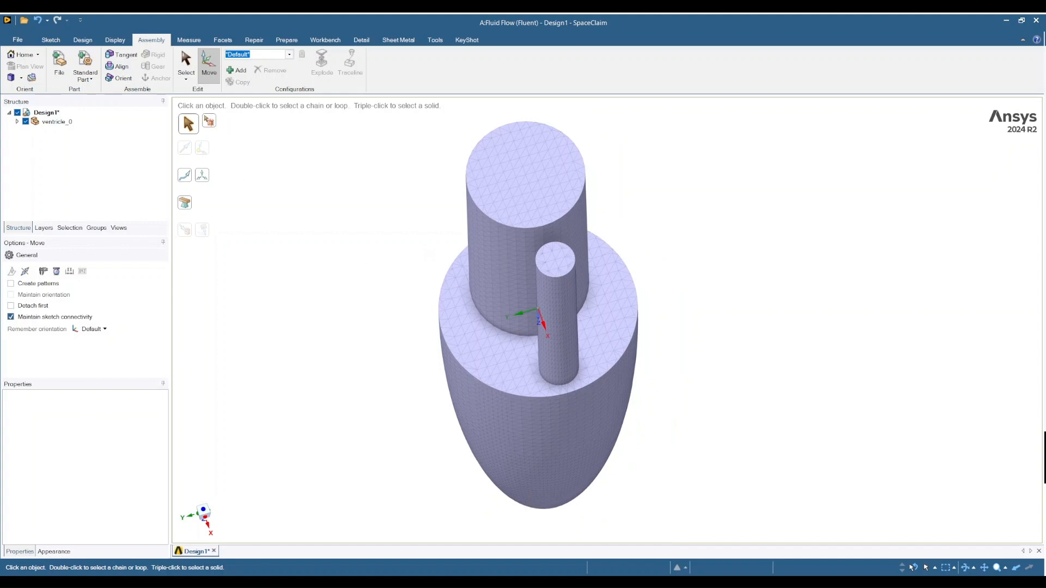
# Step: Convert the faceted body inside the ventricle_0 component to a solid
pyautogui.click(16, 121)
pyautogui.click(51, 131)
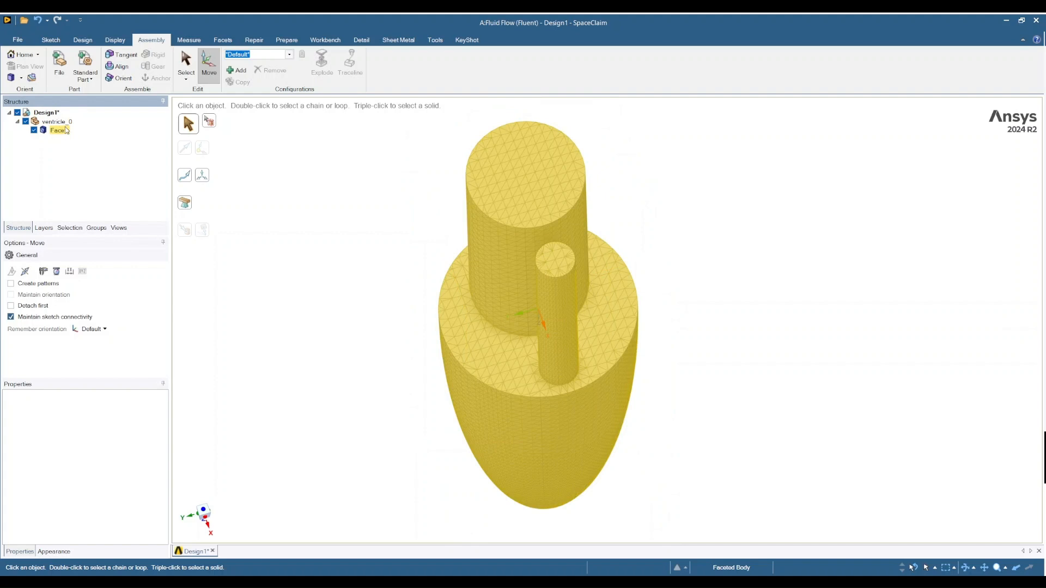
pyautogui.click(66, 132)
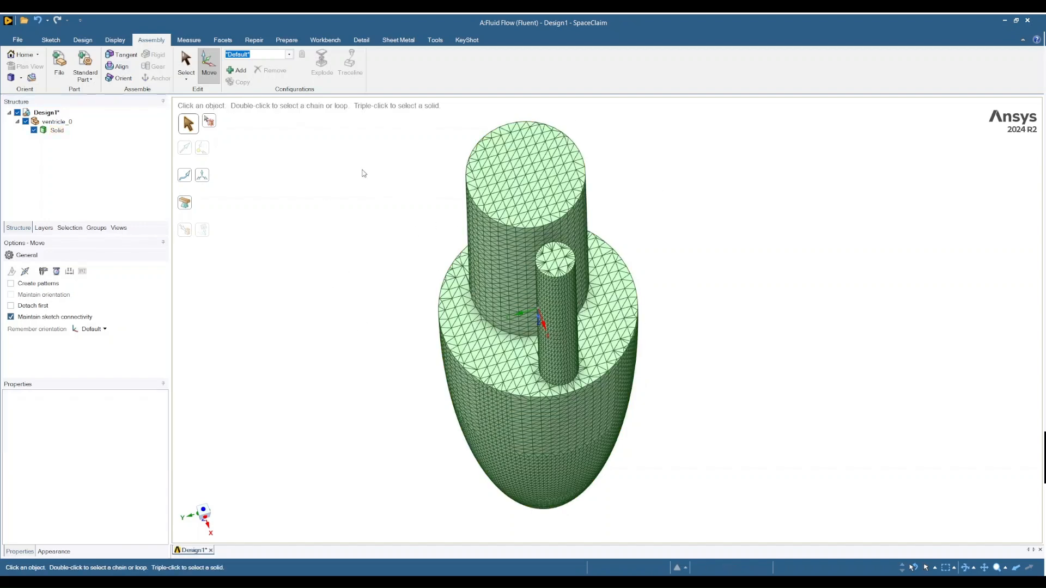
pyautogui.click(58, 133)
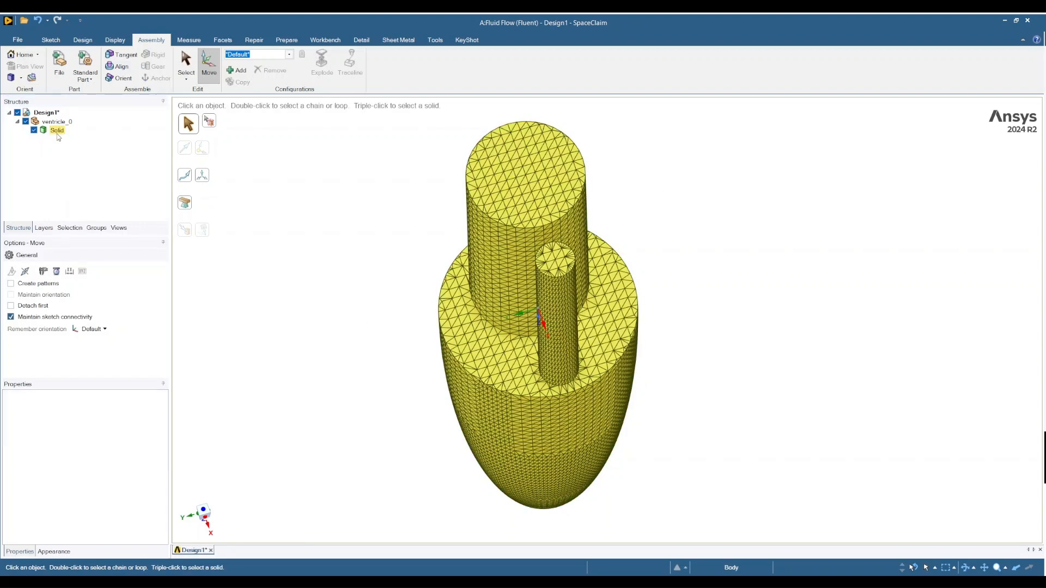
# Step: Return to Workbench and open the Mesh cell of the Fluid Flow (Fluent) system in Meshing
pyautogui.click(1027, 20)
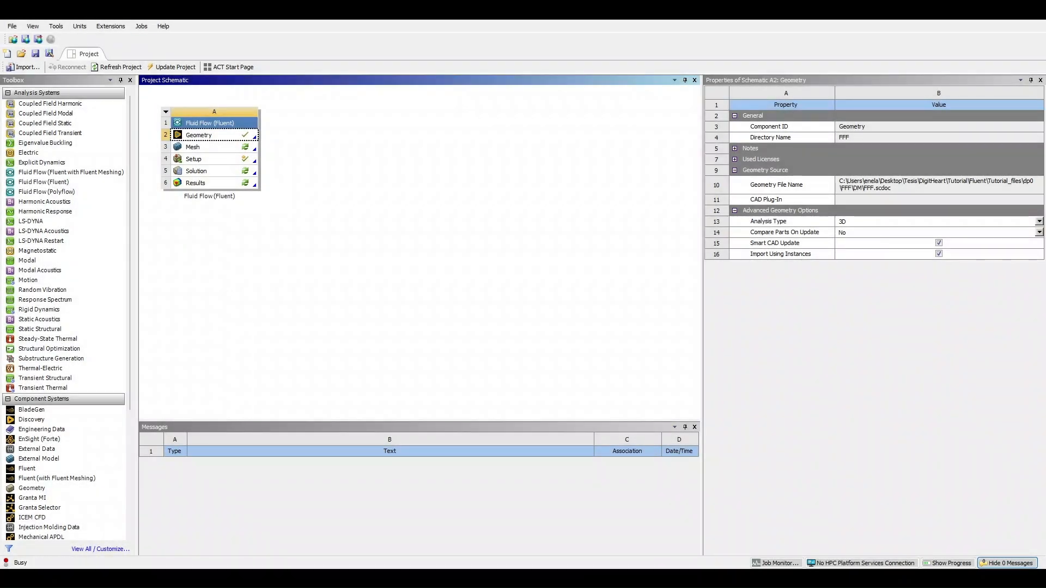
pyautogui.click(196, 147)
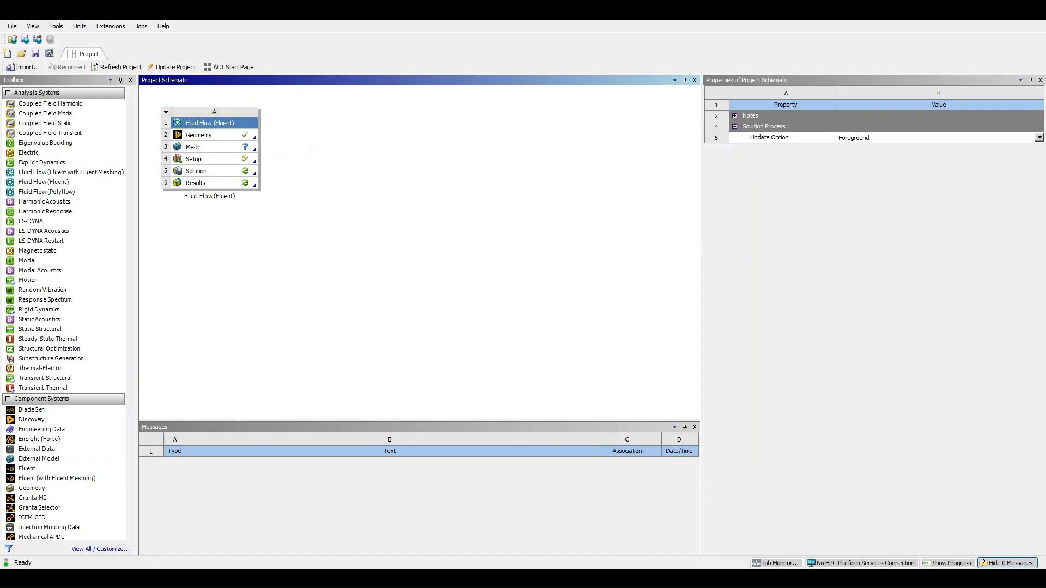
pyautogui.click(237, 146)
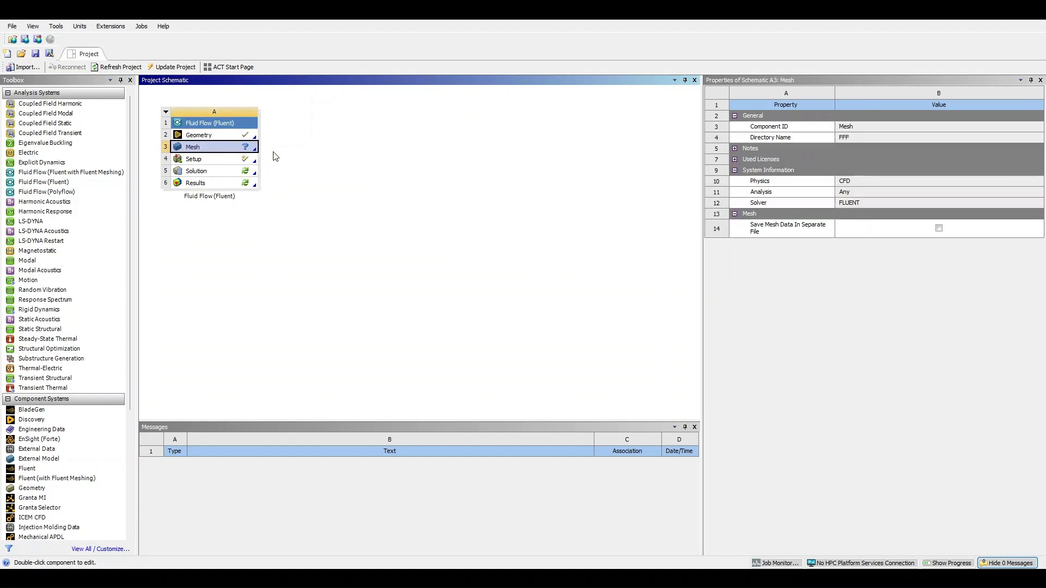
pyautogui.click(410, 126)
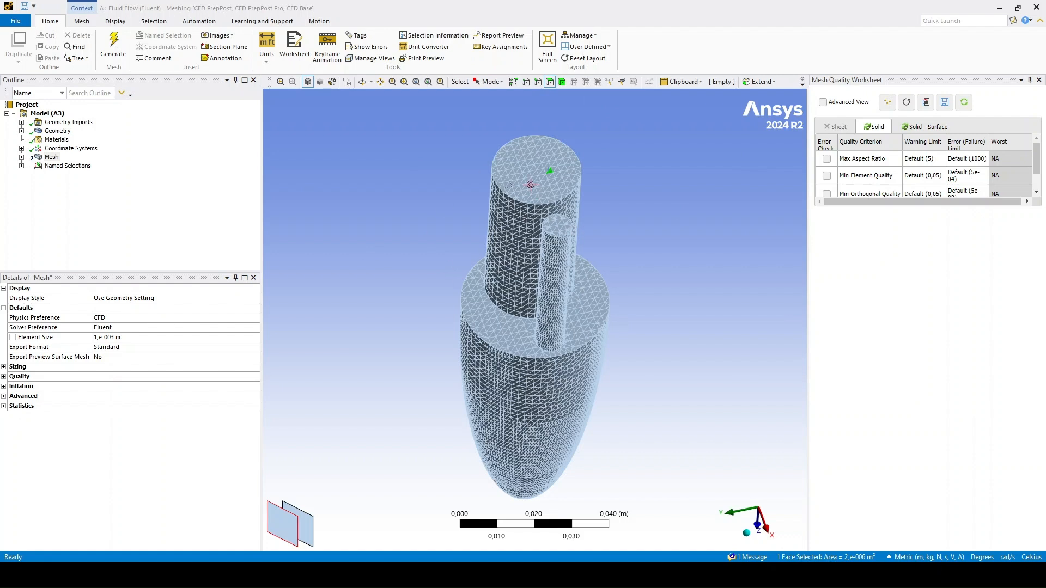
# Step: Scope the Inlet named selection to all faces on the flat end of the large tube
pyautogui.click(445, 184)
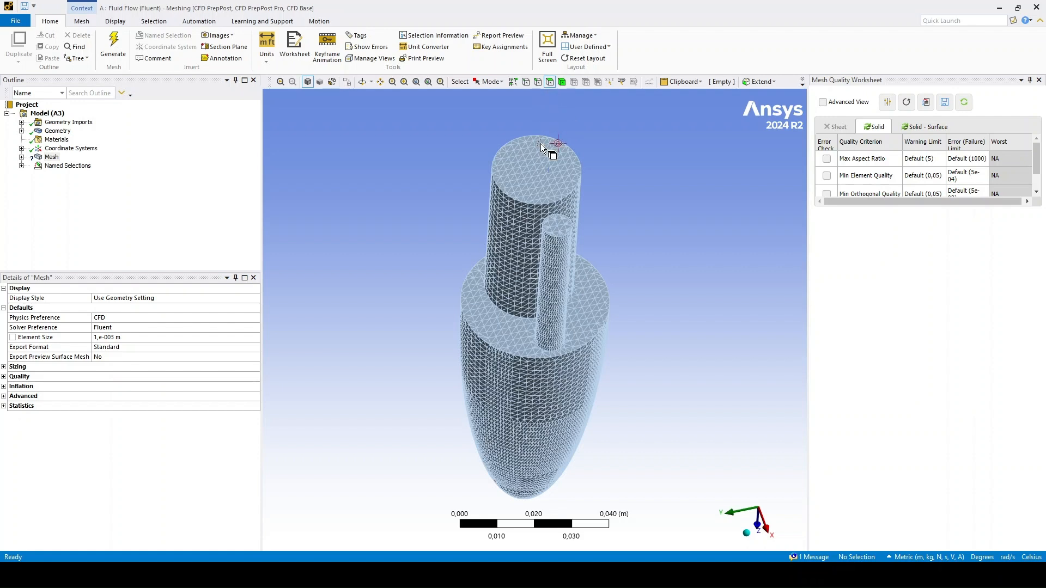
pyautogui.click(536, 163)
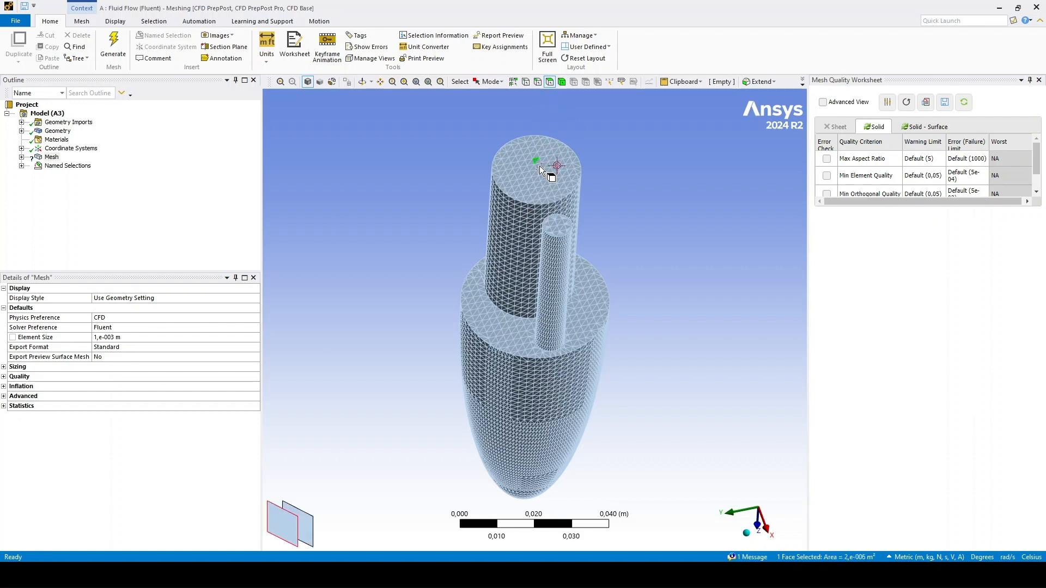
pyautogui.hotkey('shift', 'F2')
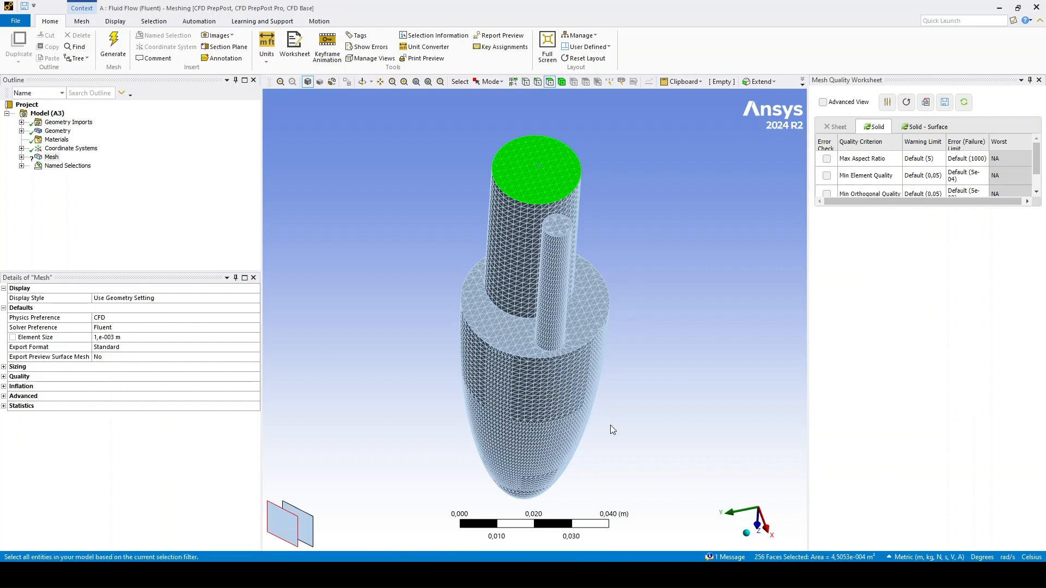
pyautogui.click(145, 230)
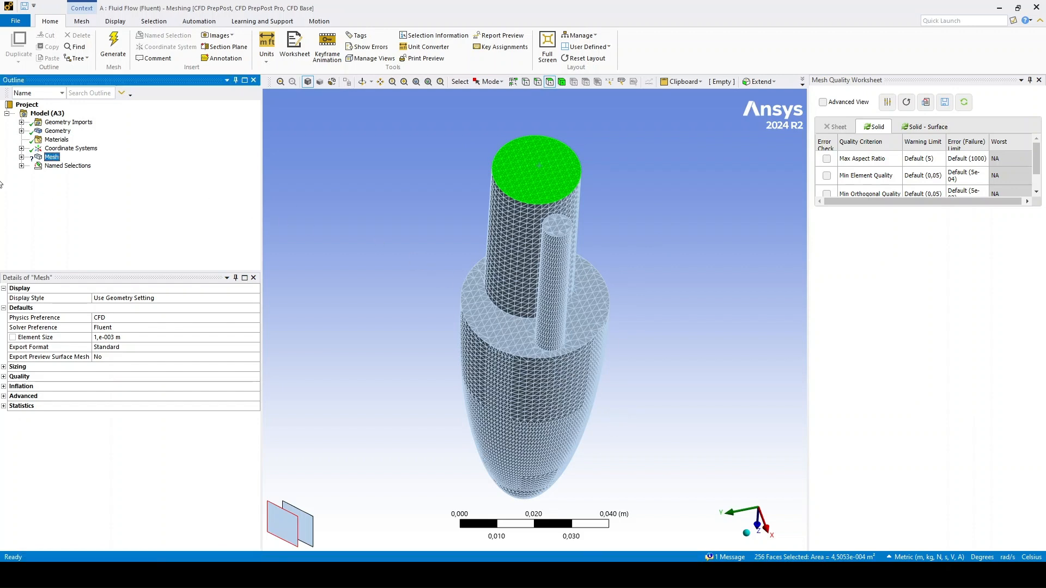
pyautogui.click(21, 166)
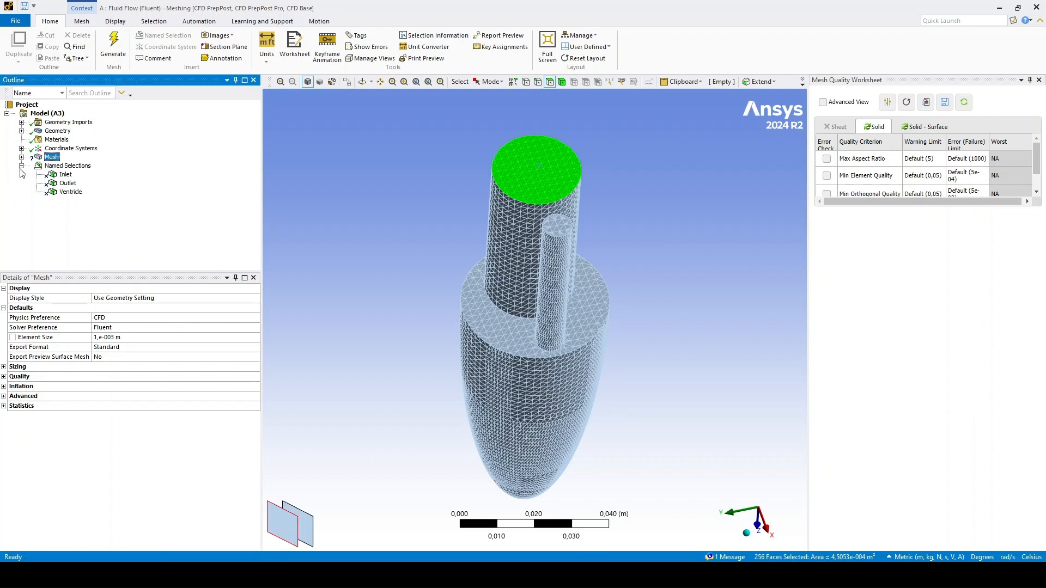
pyautogui.click(65, 174)
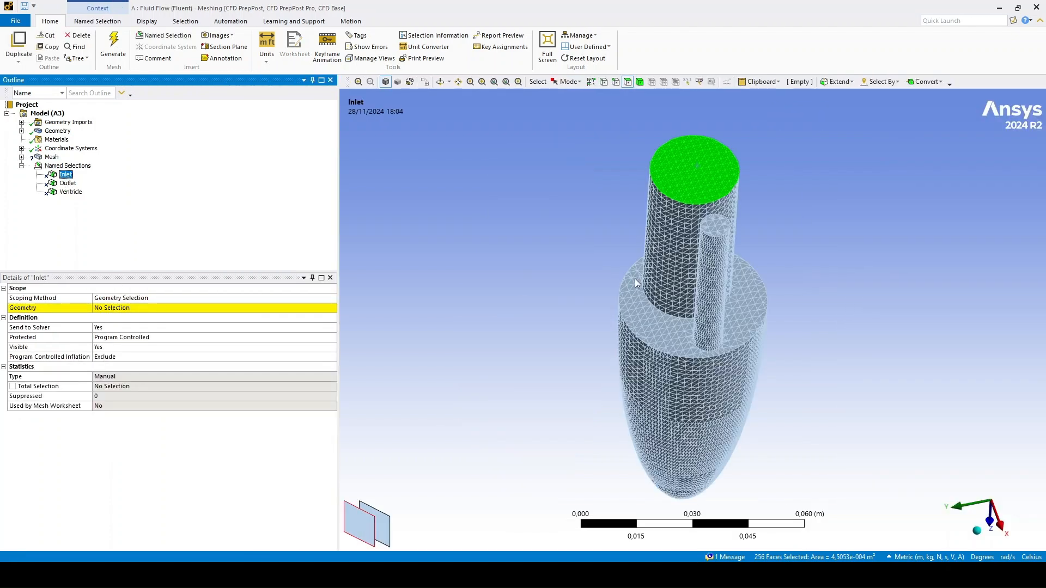
pyautogui.click(140, 309)
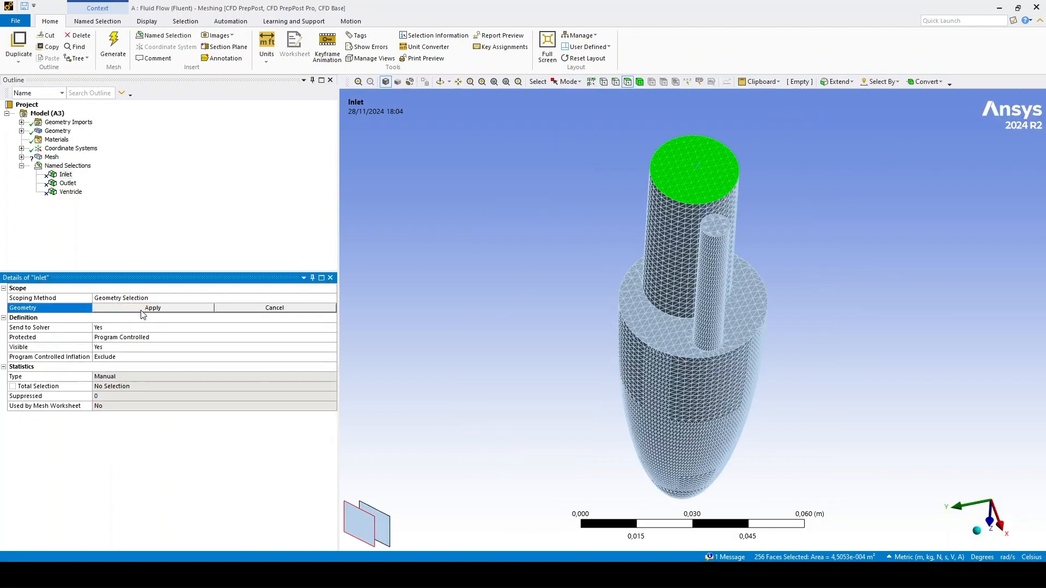
pyautogui.click(139, 311)
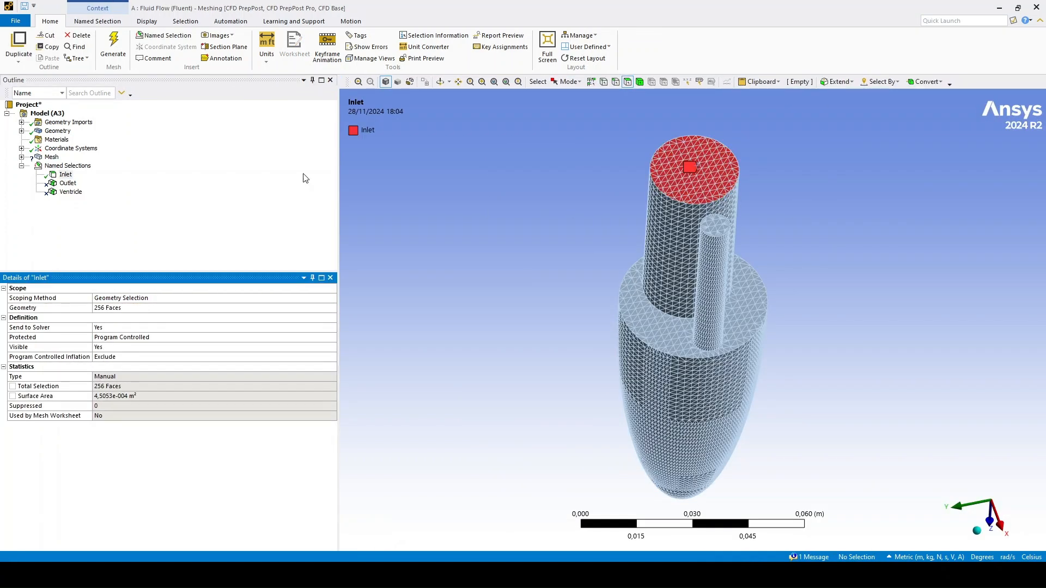
# Step: Scope the Outlet named selection to all faces on the flat end of the small tube
pyautogui.click(56, 177)
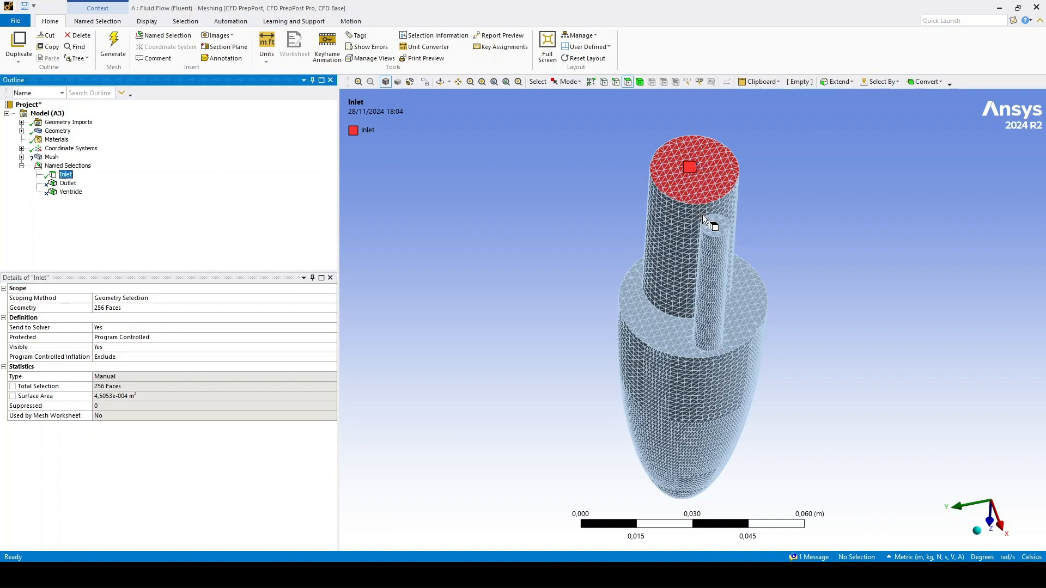
pyautogui.click(719, 228)
pyautogui.click(67, 183)
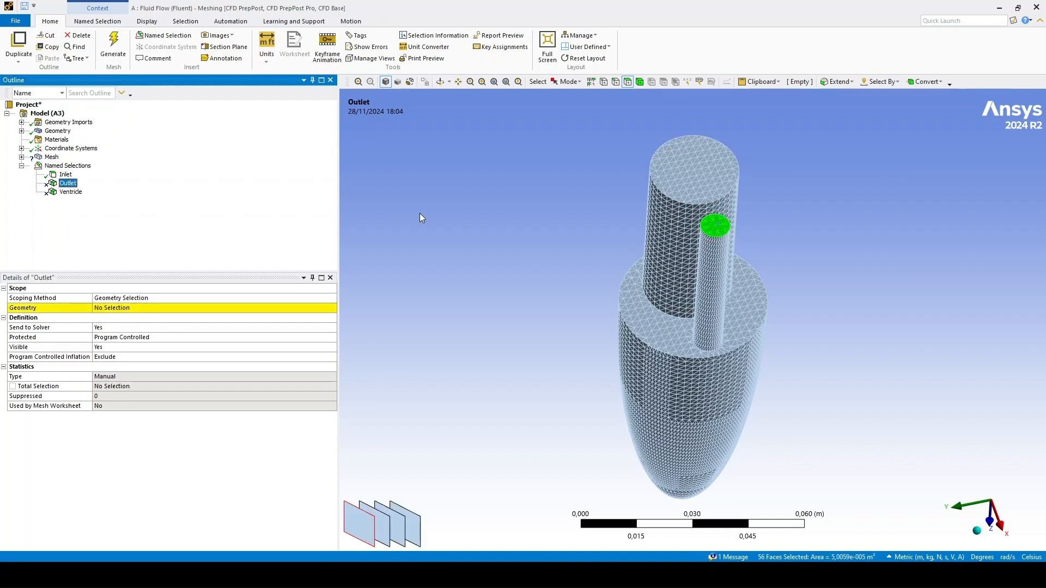
pyautogui.click(166, 308)
pyautogui.click(163, 308)
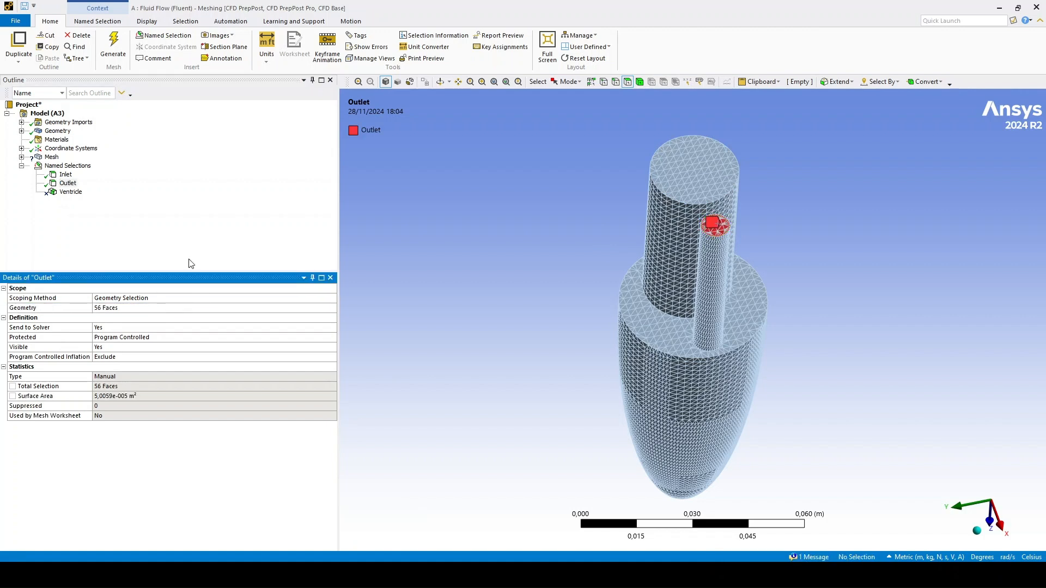
# Step: Scope the Ventricle named selection to the whole solid body
pyautogui.click(639, 81)
pyautogui.click(690, 197)
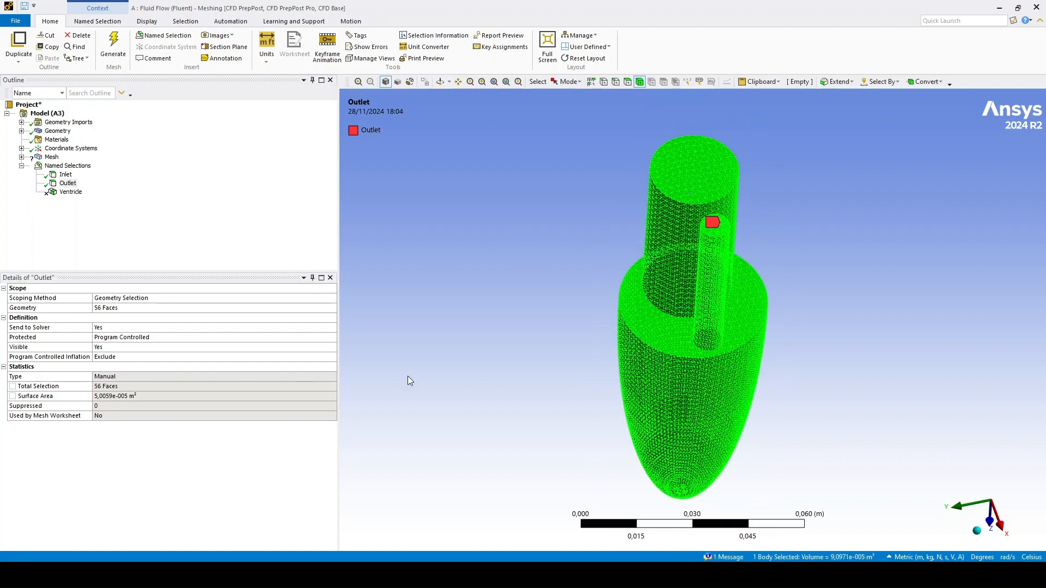
pyautogui.click(71, 192)
pyautogui.click(152, 314)
pyautogui.click(136, 314)
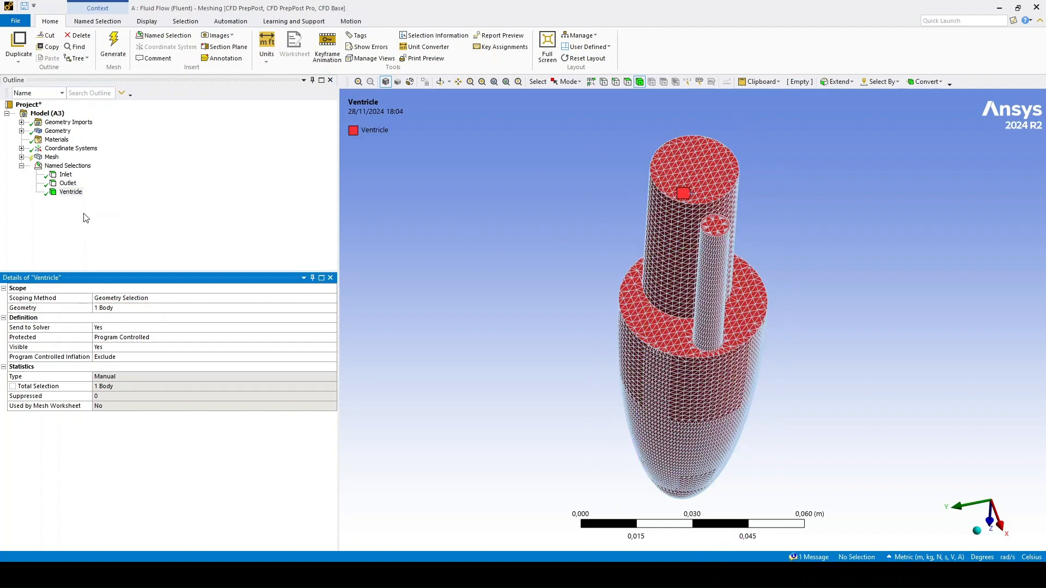
# Step: Review the Inlet scoping, the global mesh settings and the Patch Conforming Method's scope, method and algorithm
pyautogui.click(66, 175)
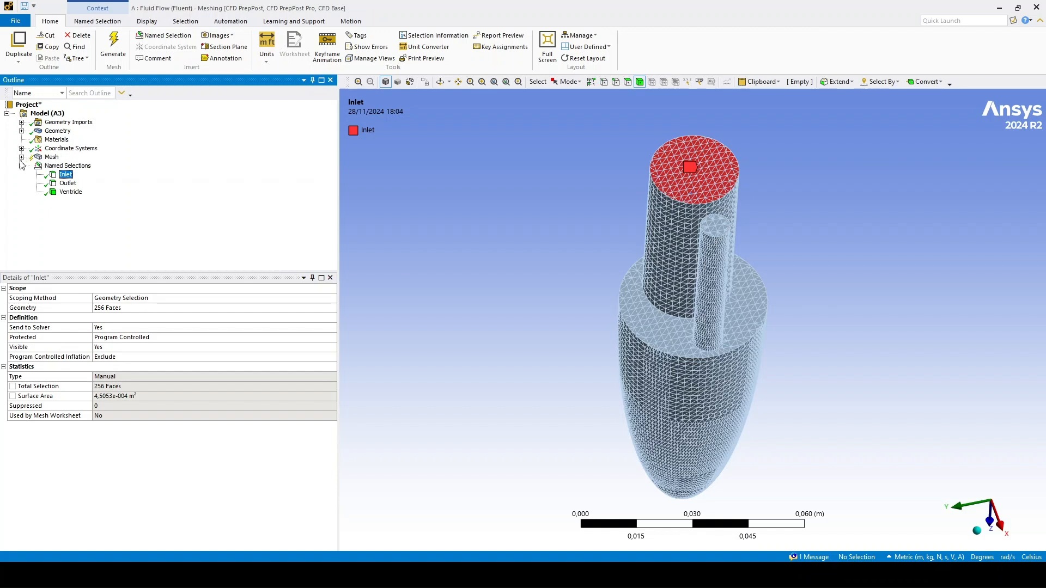
pyautogui.click(22, 157)
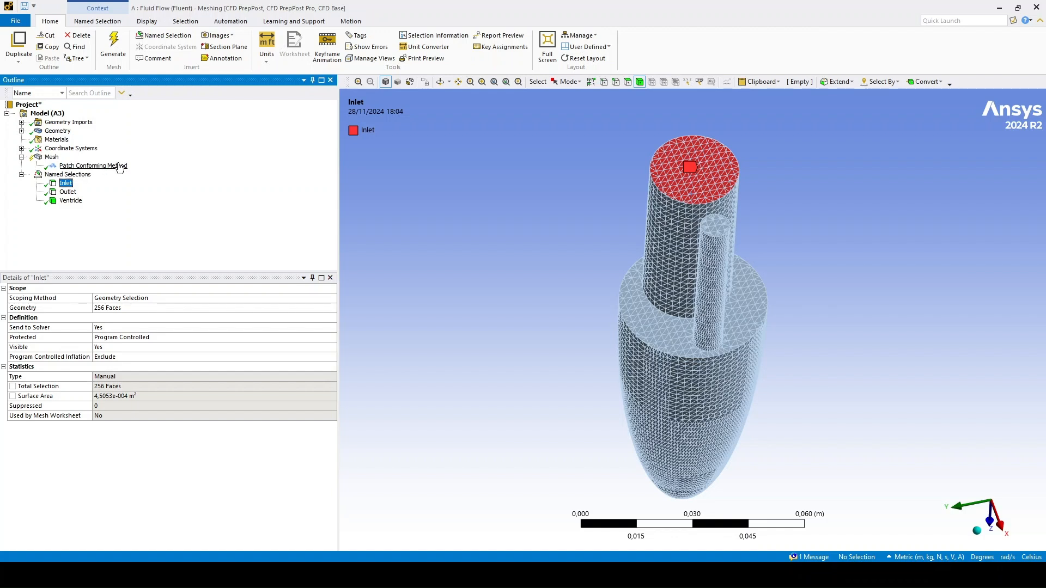
pyautogui.click(58, 157)
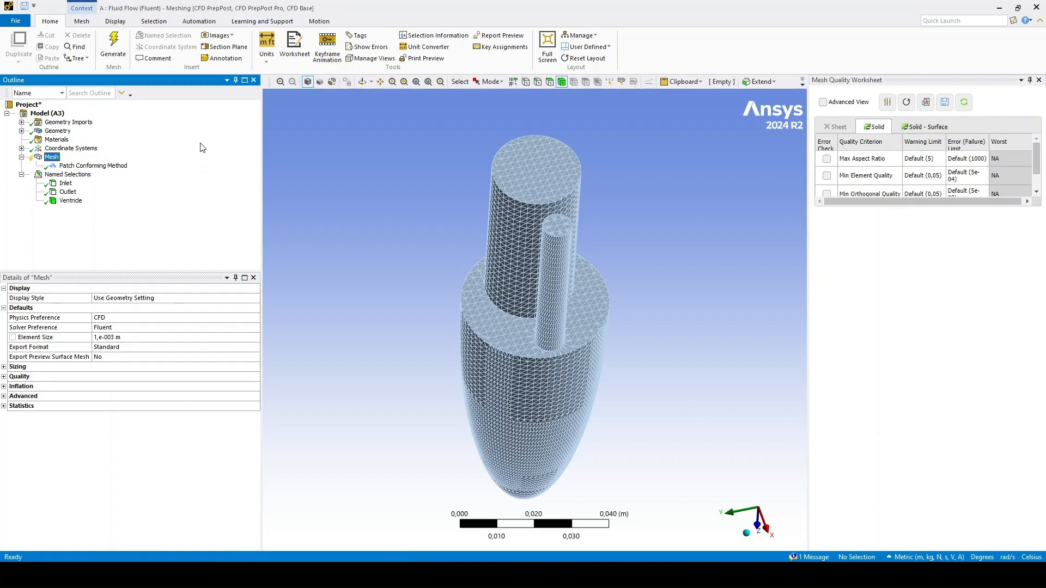
pyautogui.click(70, 174)
pyautogui.click(75, 166)
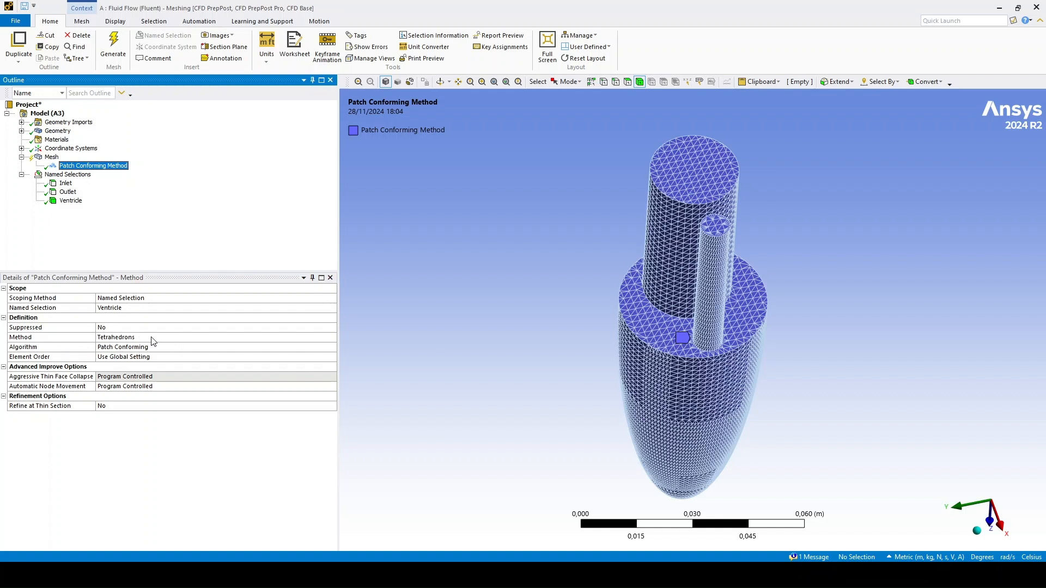
pyautogui.click(129, 347)
pyautogui.click(309, 265)
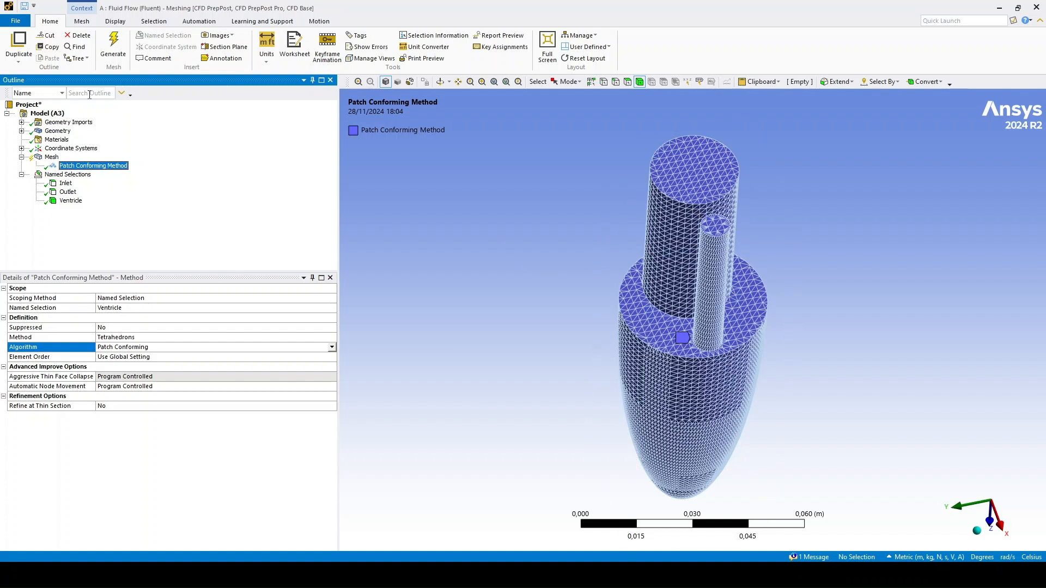
# Step: Generate the mesh of the ventricle body and display the Mesh object
pyautogui.click(115, 46)
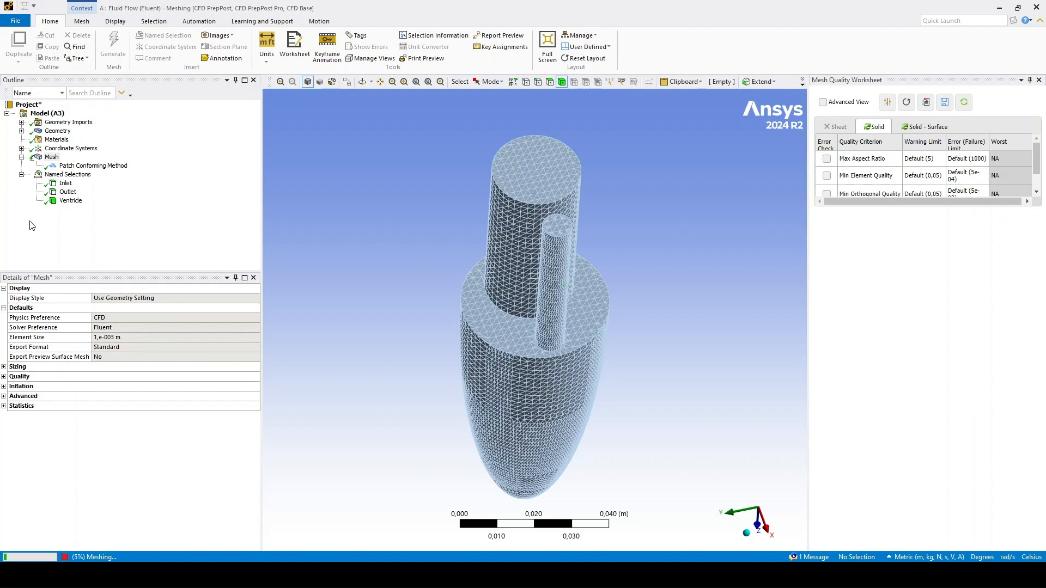
pyautogui.click(53, 158)
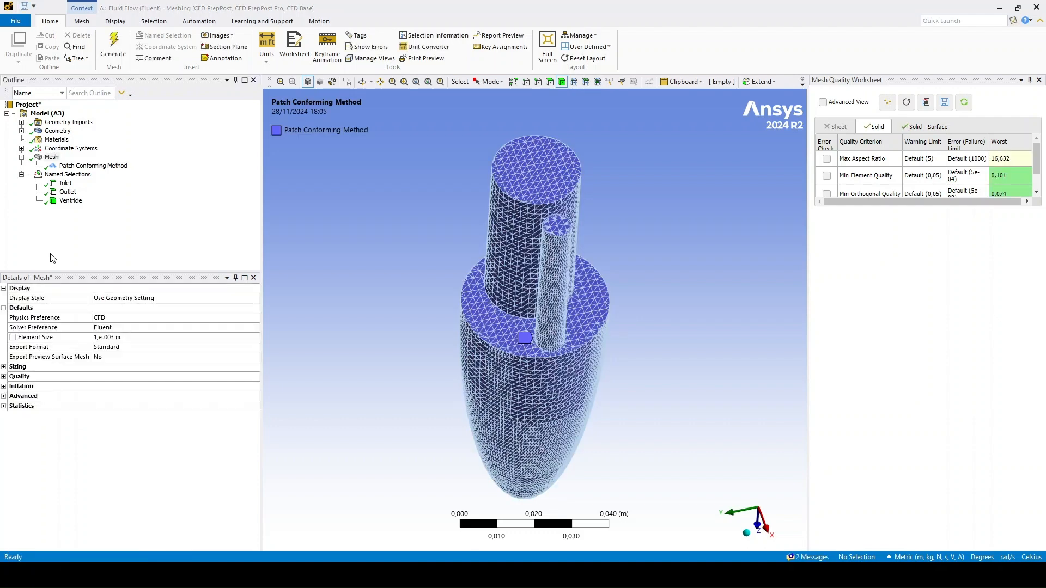
pyautogui.click(51, 157)
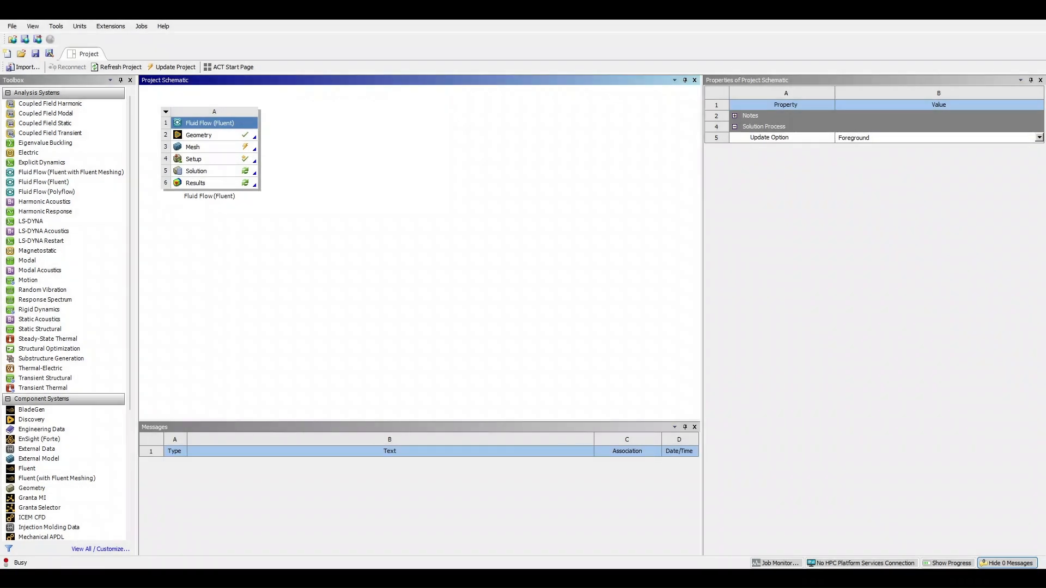
# Step: Select the project's Mesh component, switch to Fluent, and locate User Defined Memory under Parameters & Customization
pyautogui.click(242, 148)
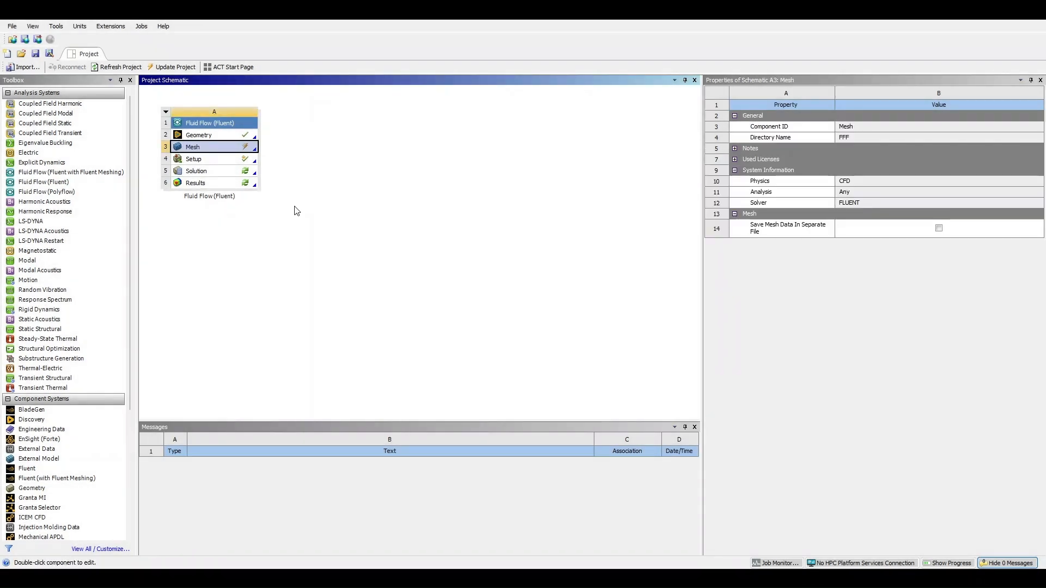
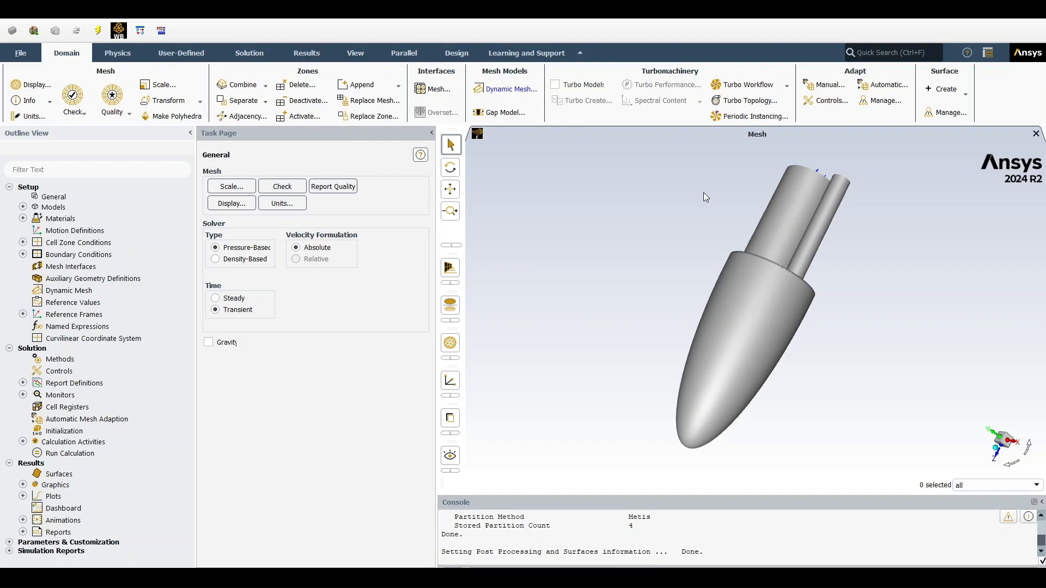
pyautogui.moveTo(704, 191); pyautogui.dragTo(724, 285)
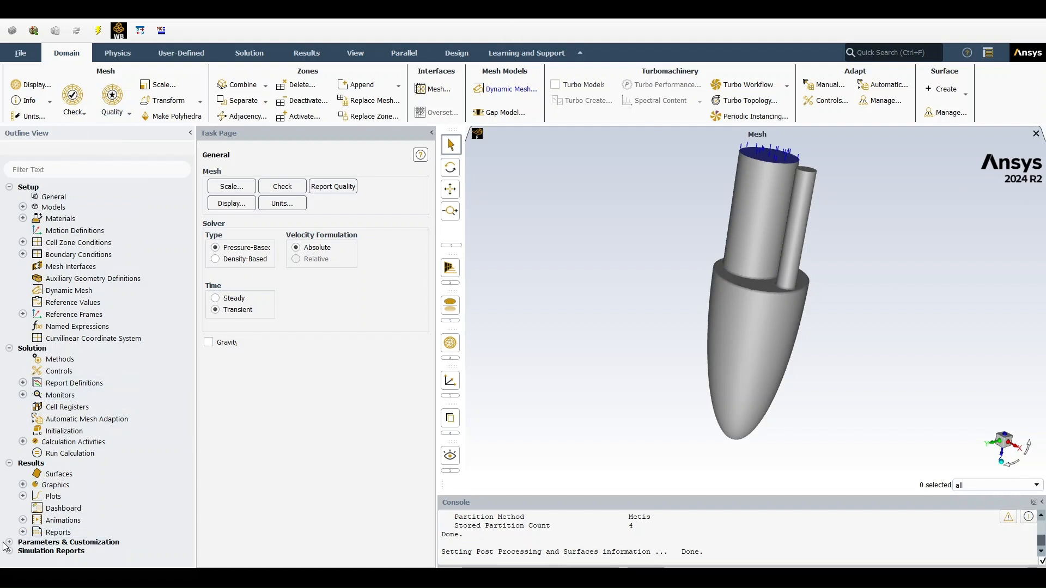
pyautogui.doubleClick(54, 542)
pyautogui.scroll(-2, 62, 526)
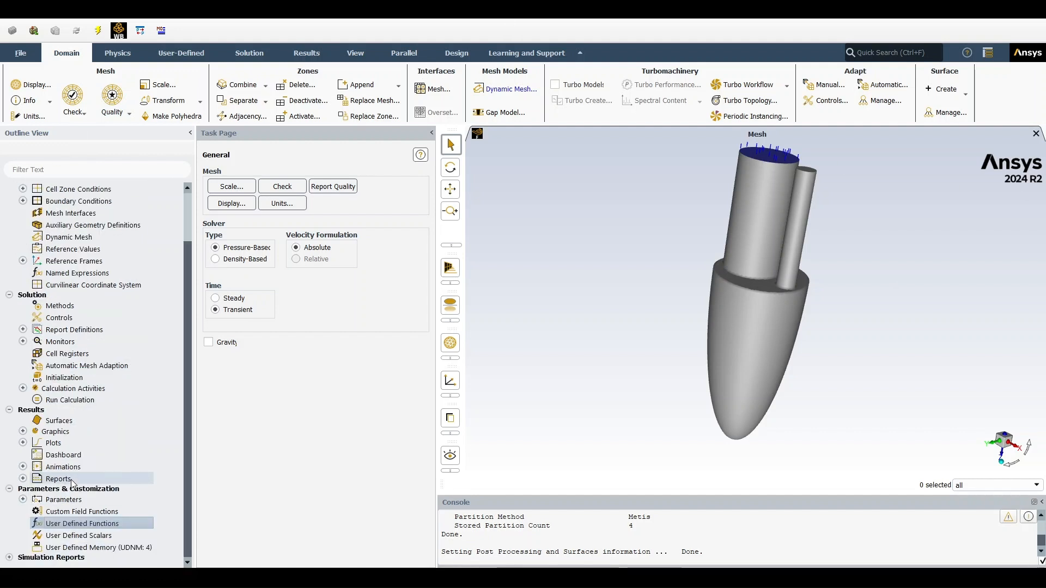
pyautogui.click(71, 548)
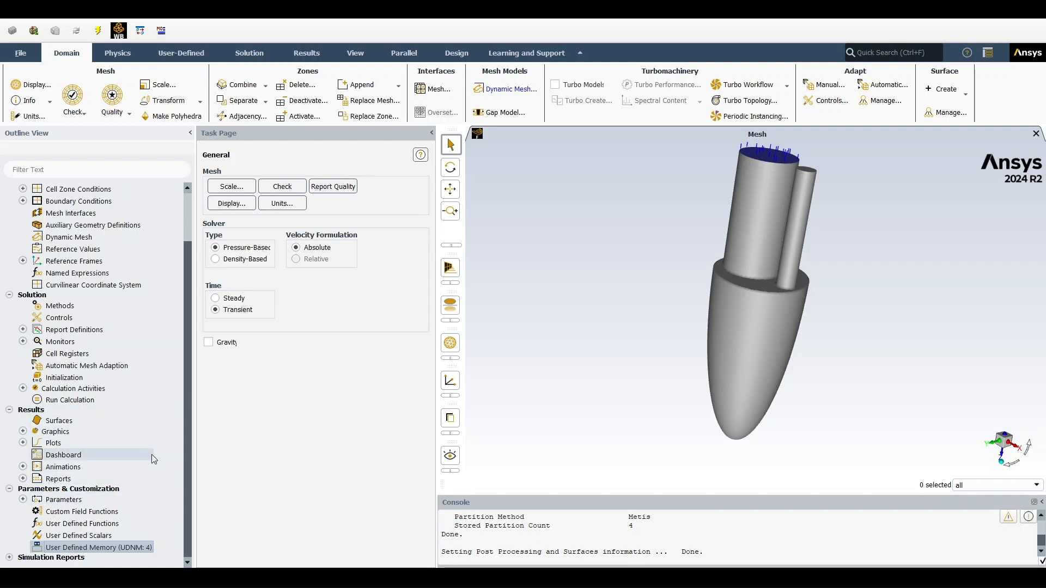
# Step: Review the inlet, outlet and wall-ventricle zones under Boundary Conditions, and select the User Defined Functions entry
pyautogui.scroll(3, 118, 407)
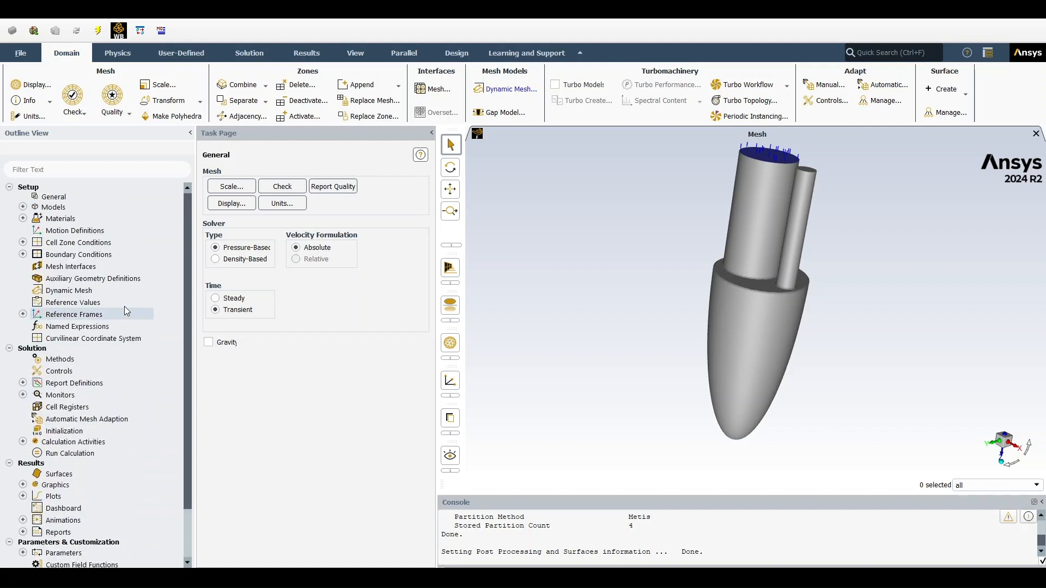
pyautogui.click(22, 255)
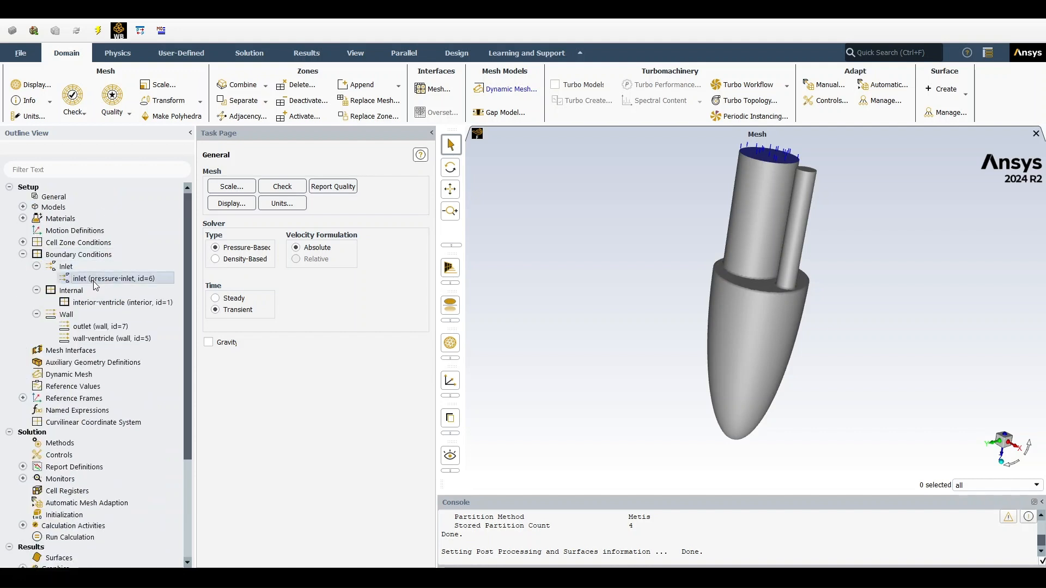
pyautogui.click(119, 327)
pyautogui.click(109, 338)
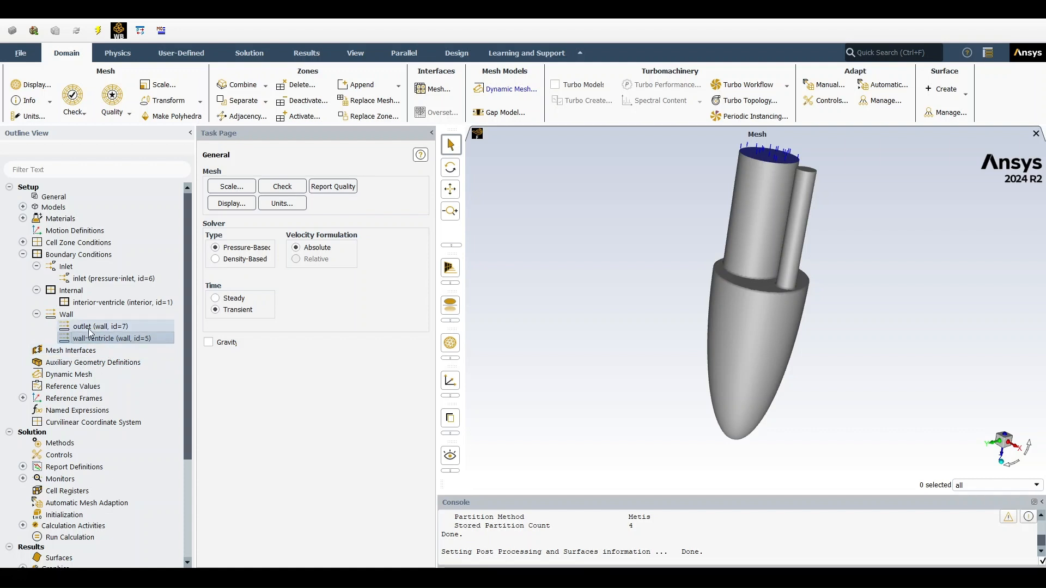
pyautogui.click(23, 254)
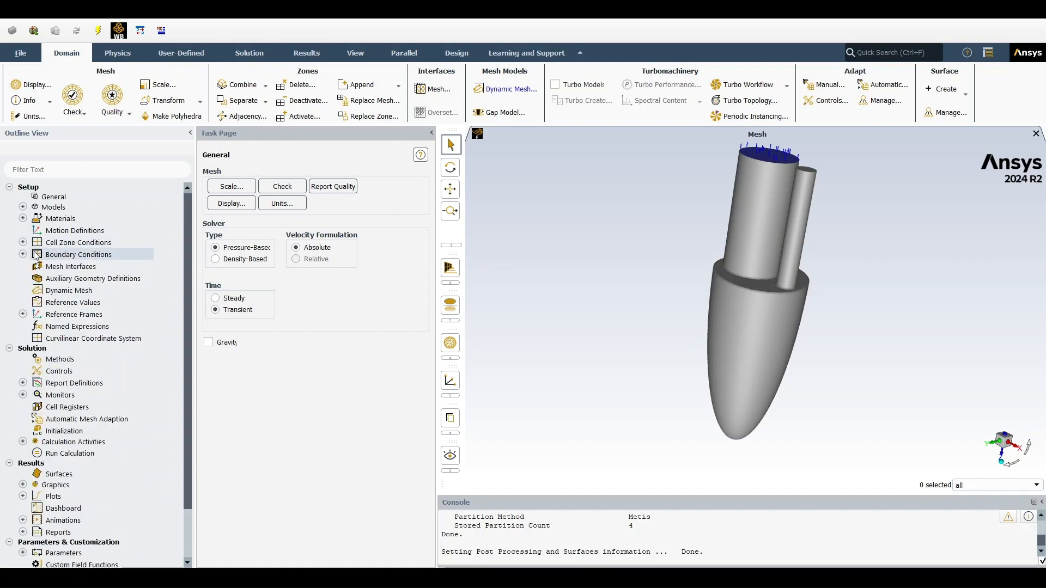
pyautogui.scroll(-2, 64, 490)
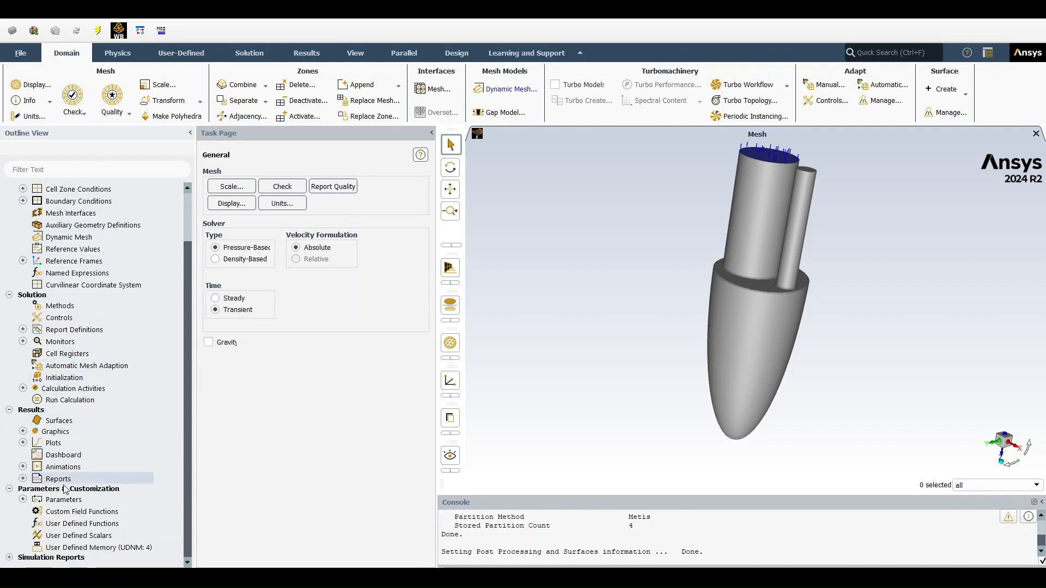
pyautogui.click(73, 526)
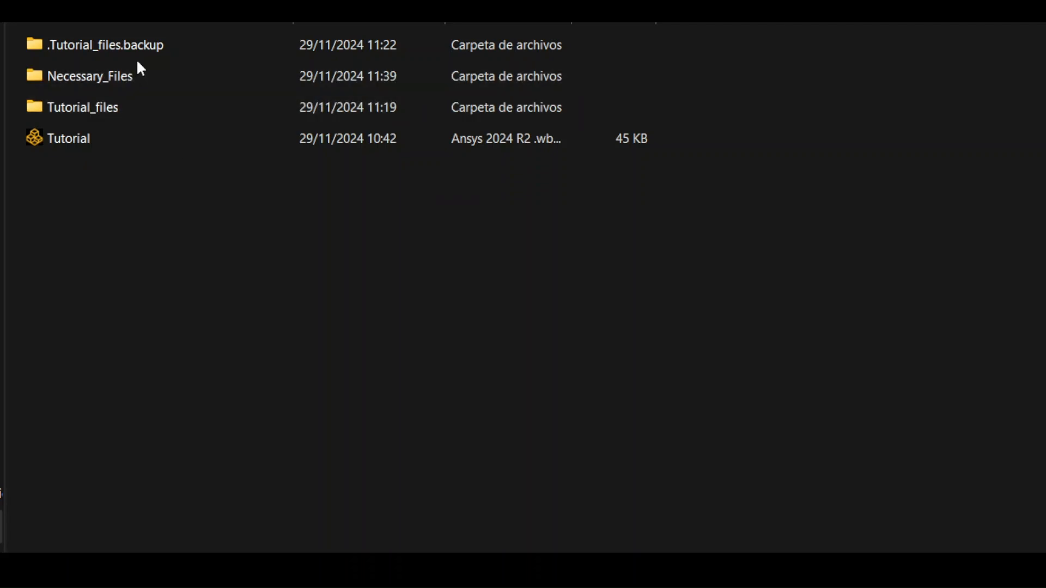
# Step: Switch to the file manager and copy all the profile, dynamic-events, Python and UDF files from the Necessary_Files folder
pyautogui.doubleClick(139, 70)
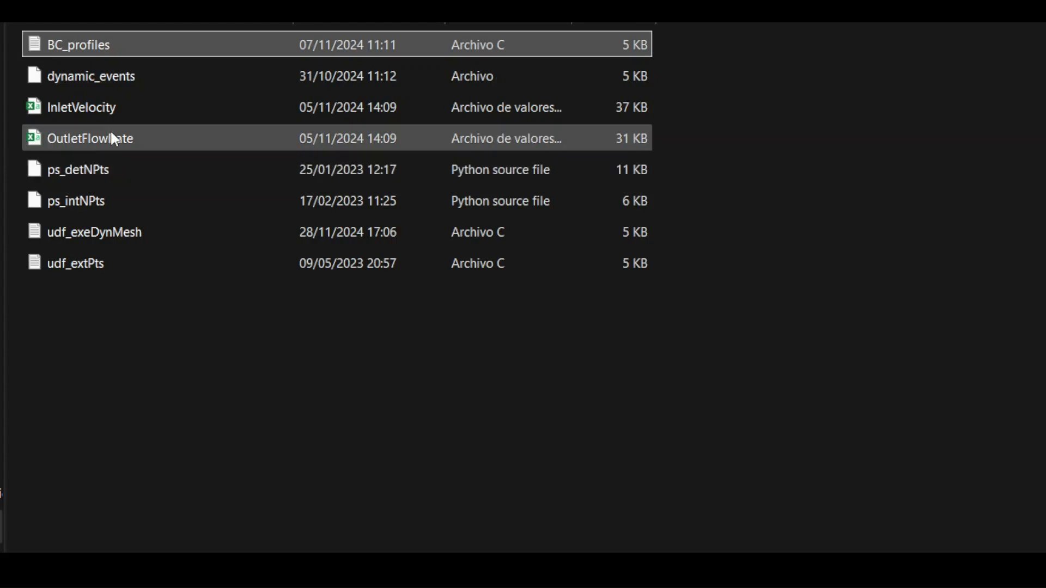
pyautogui.click(82, 165)
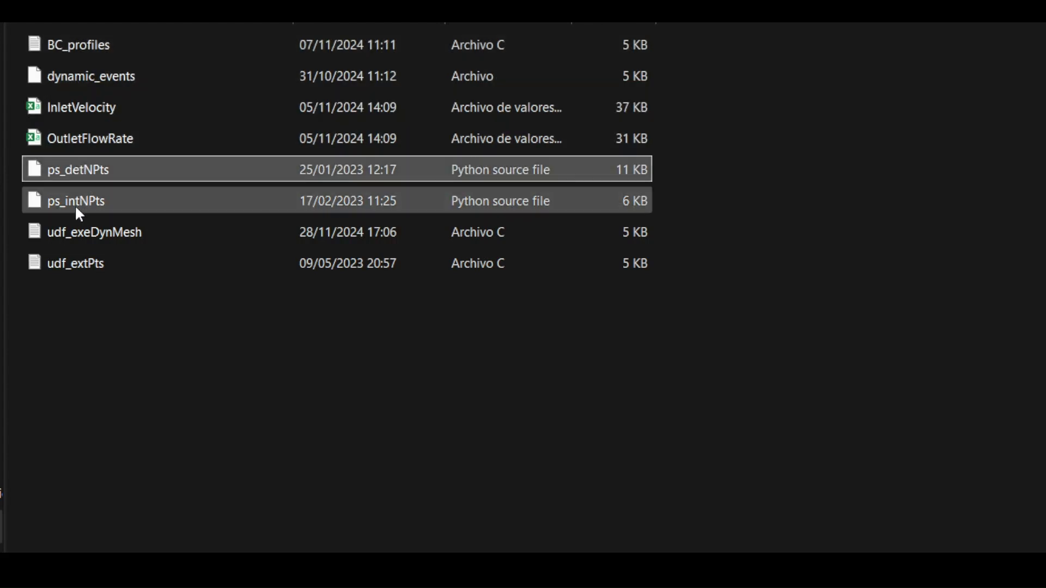
pyautogui.click(82, 264)
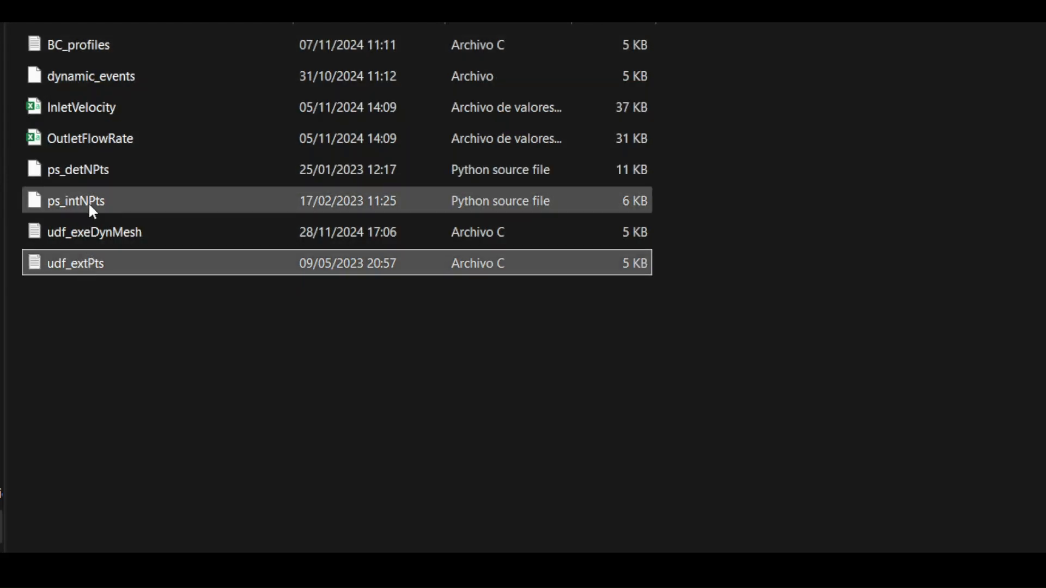
pyautogui.click(96, 171)
pyautogui.click(102, 106)
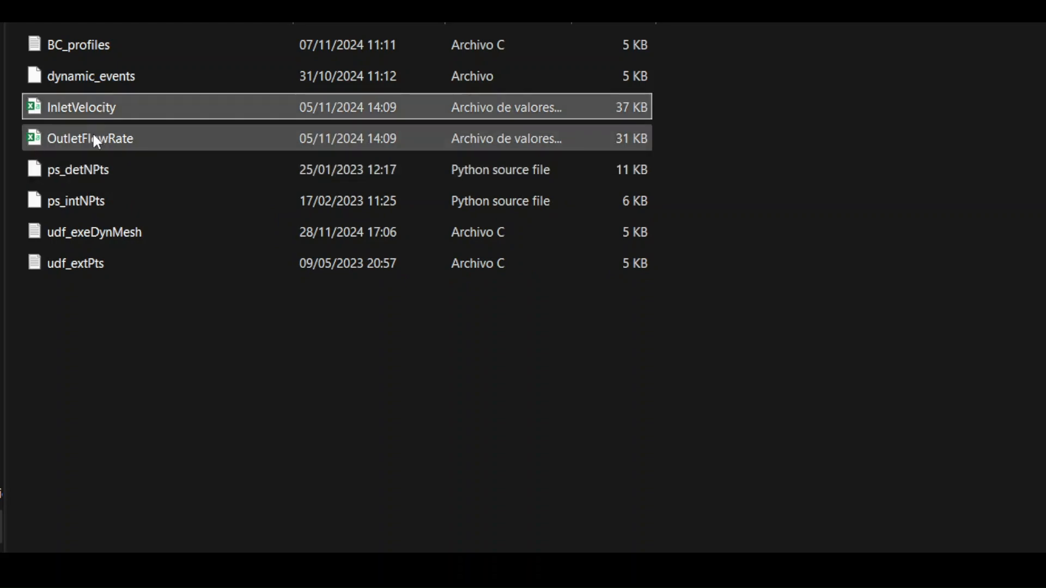
pyautogui.click(95, 136)
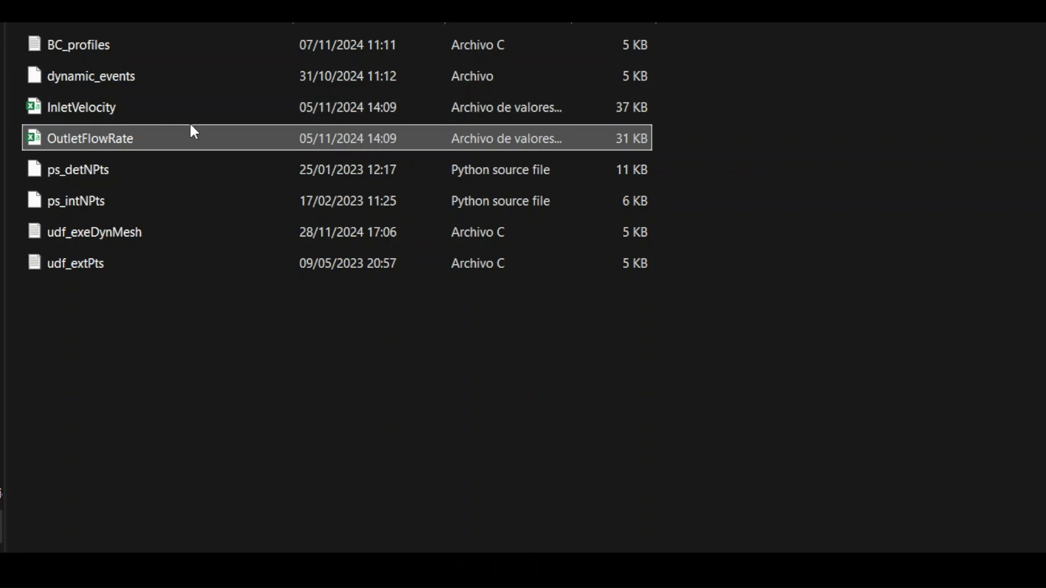
pyautogui.click(156, 76)
pyautogui.moveTo(199, 349); pyautogui.dragTo(112, 34)
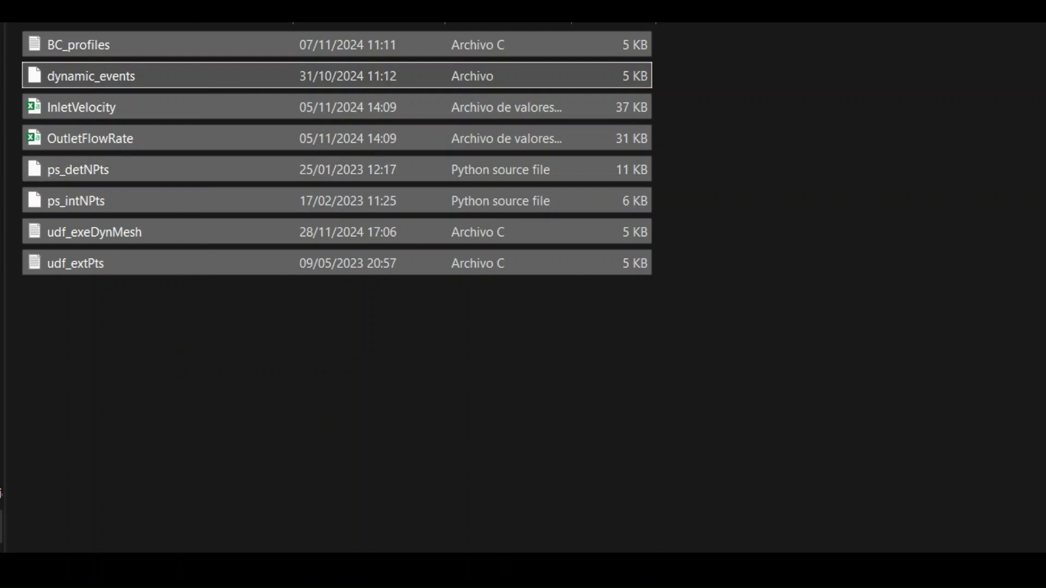
# Step: Open the project's Fluent working folder inside Tutorial_files, dp0 and FFF
pyautogui.click(501, 15)
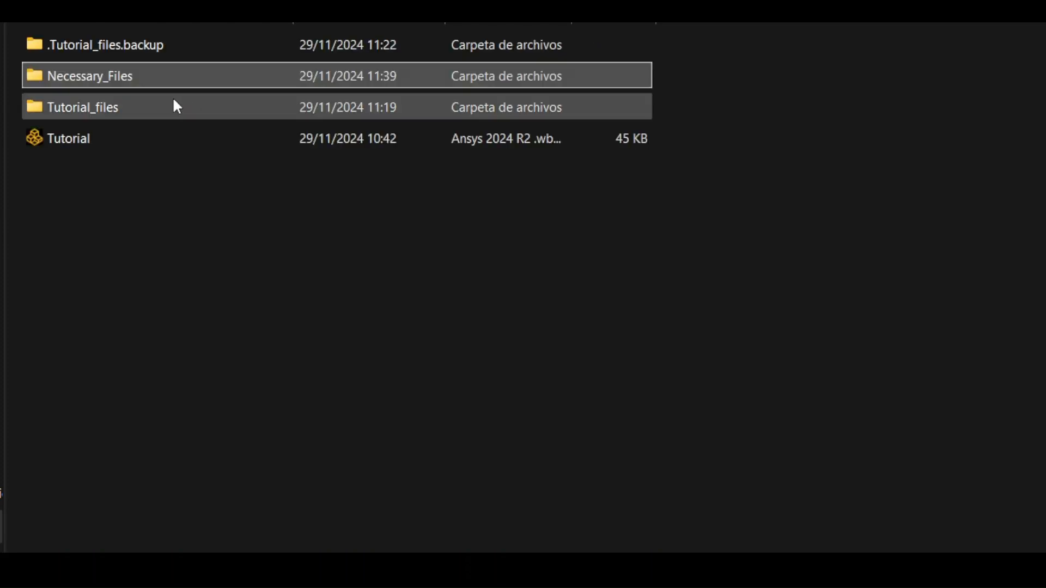
pyautogui.doubleClick(153, 113)
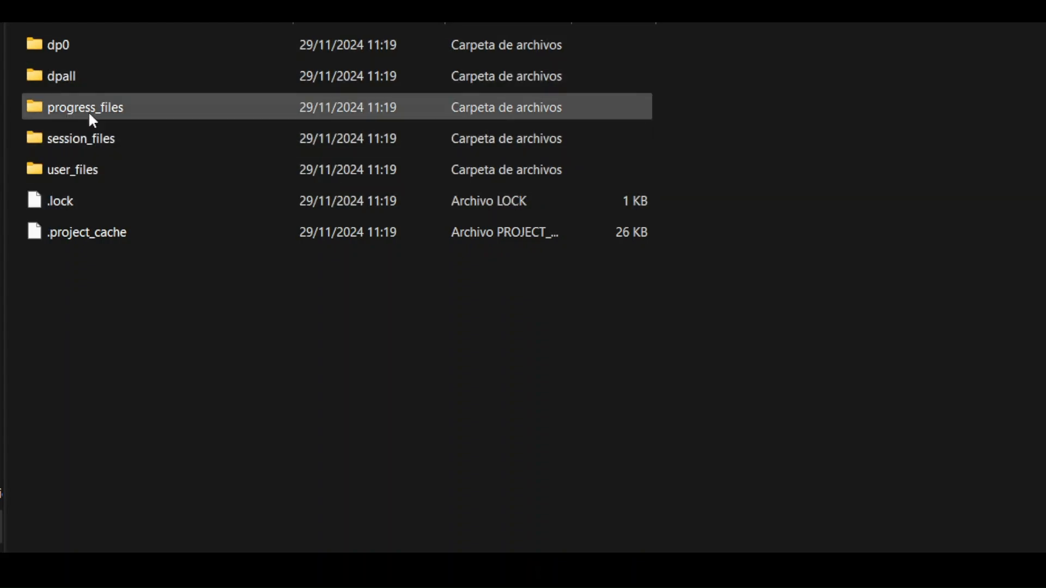
pyautogui.doubleClick(82, 47)
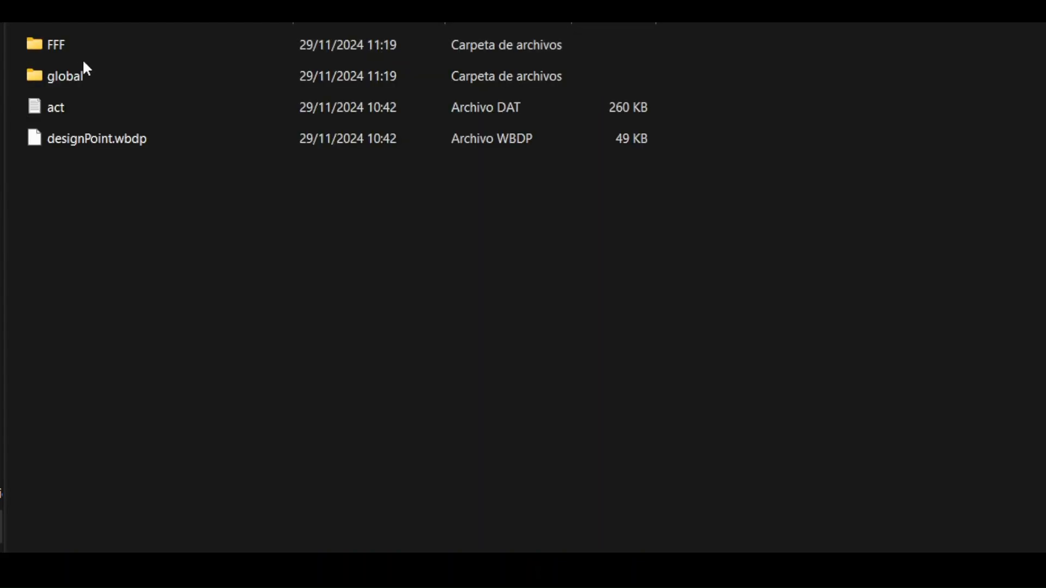
pyautogui.doubleClick(82, 50)
pyautogui.doubleClick(73, 77)
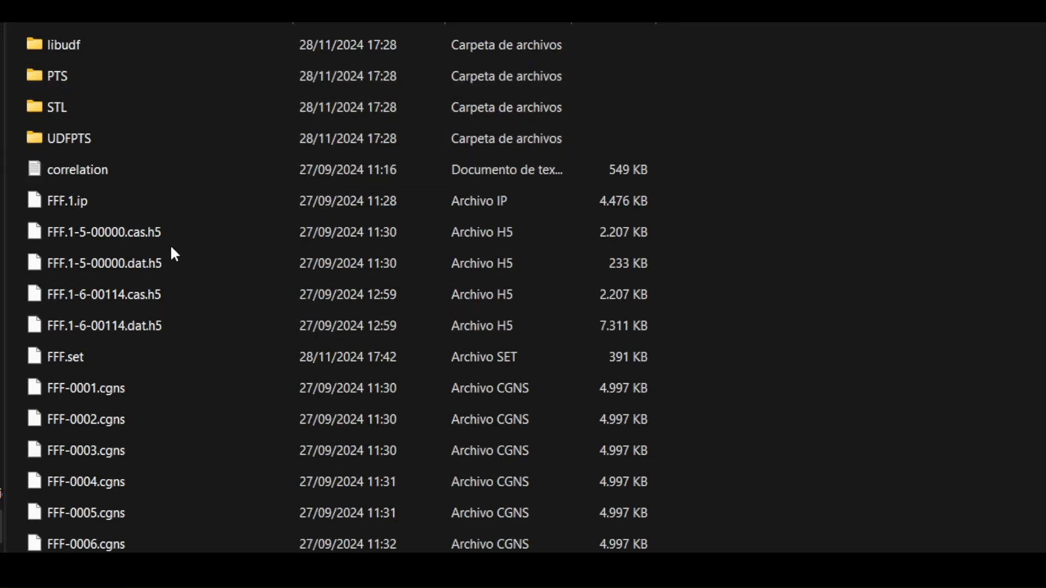
# Step: Delete the old solution files from FFF.1-5-00000.cas.h5 through FFF-0114.cgns in the Fluent folder
pyautogui.scroll(-3, 273, 464)
pyautogui.scroll(3, 269, 432)
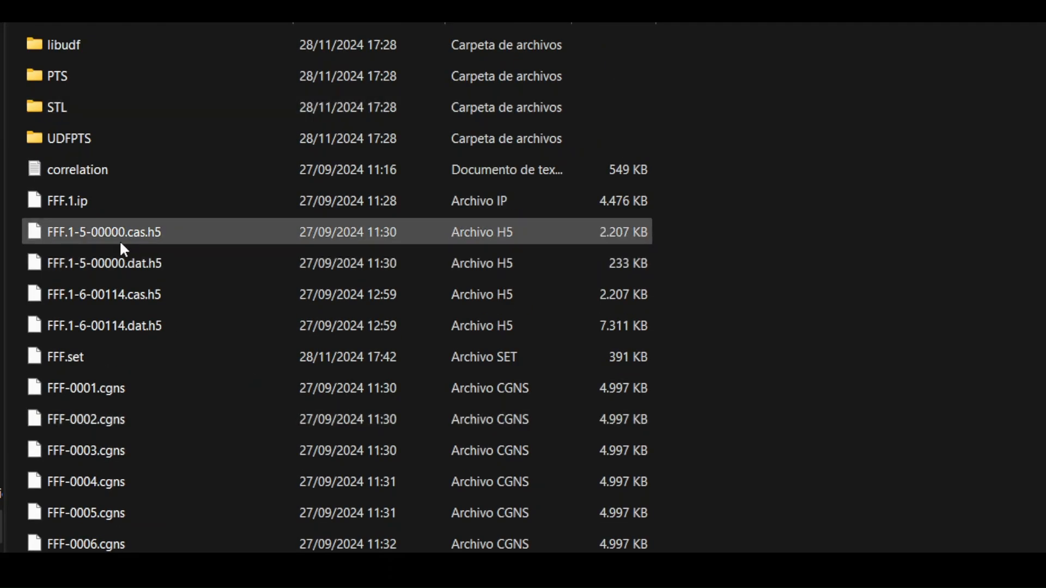
pyautogui.scroll(-3, 144, 354)
pyautogui.scroll(-1, 144, 357)
pyautogui.scroll(2, 147, 359)
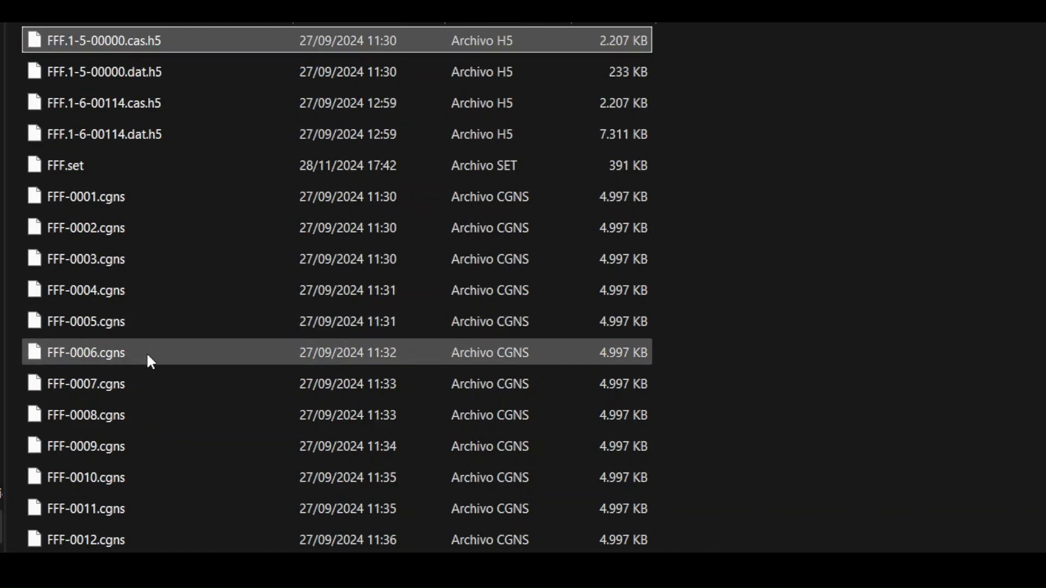
pyautogui.scroll(-10, 158, 348)
pyautogui.scroll(-20, 158, 391)
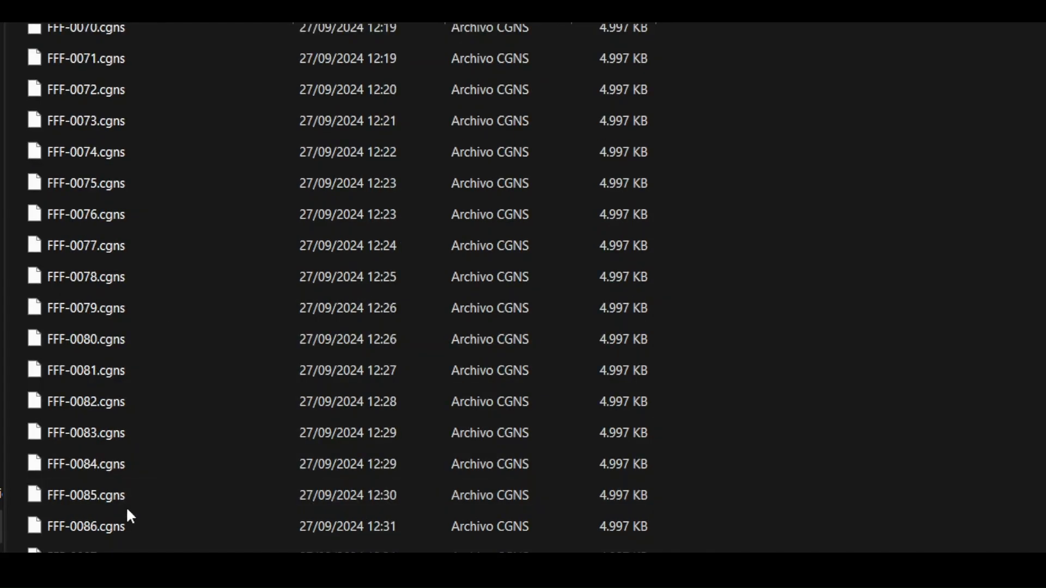
pyautogui.keyDown('shift'); pyautogui.click(151, 468); pyautogui.keyUp('shift')
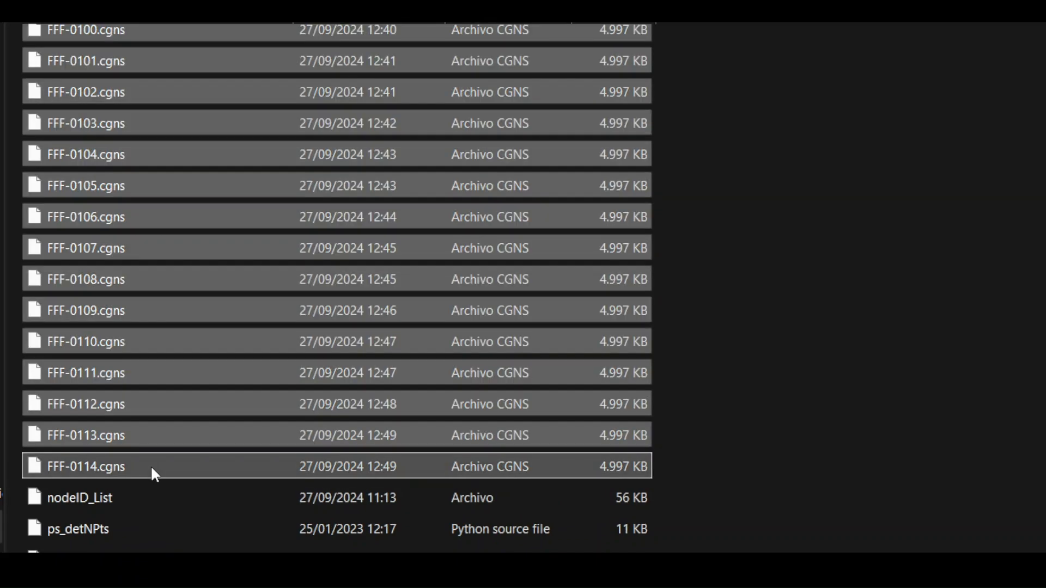
pyautogui.press('Delete')
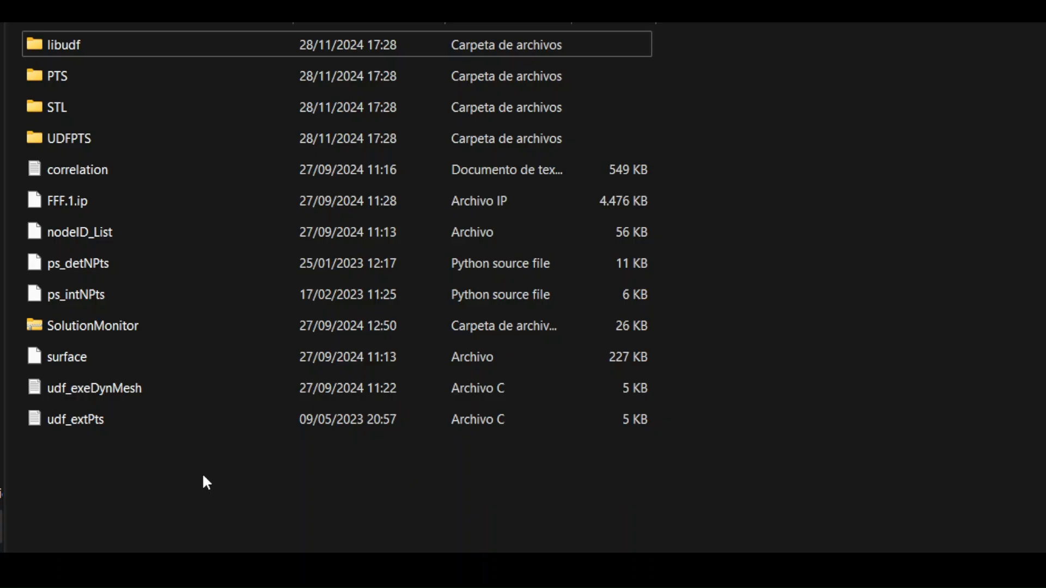
# Step: Delete the libudf, PTS, STL and UDFPTS folders from the Fluent folder
pyautogui.click(102, 53)
pyautogui.keyDown('shift'); pyautogui.click(99, 137); pyautogui.keyUp('shift')
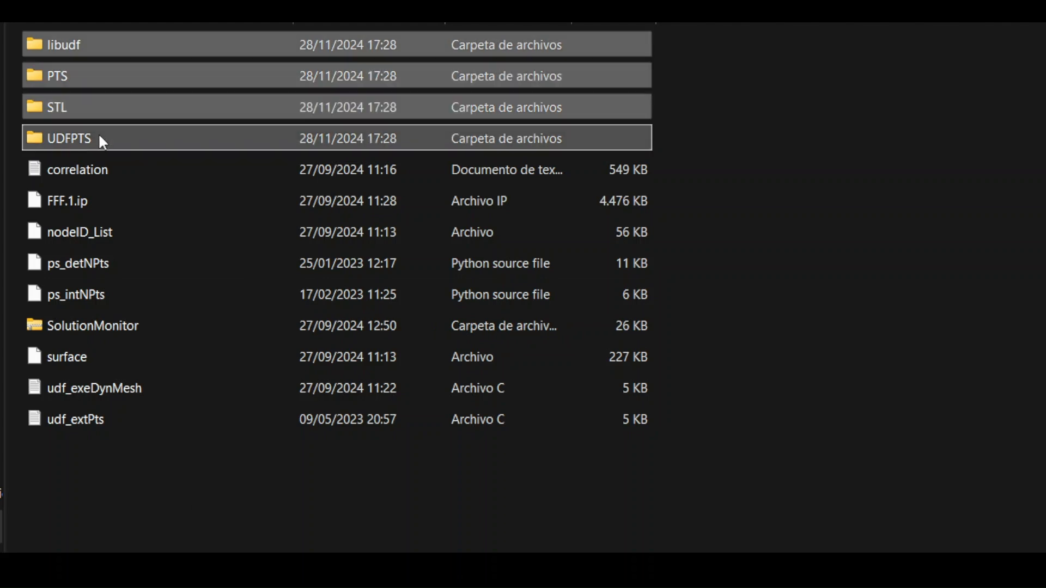
pyautogui.press('Delete')
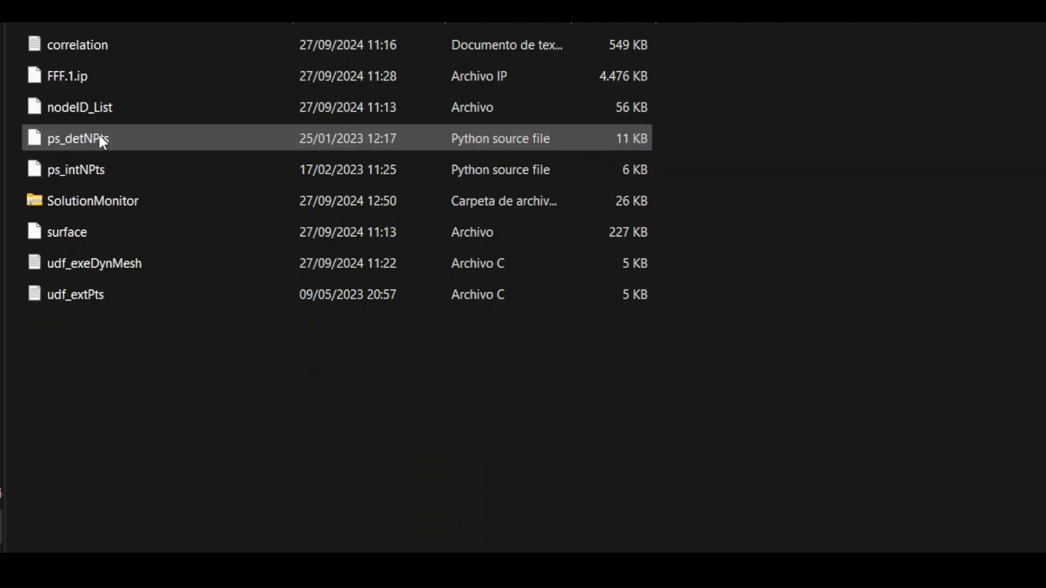
# Step: Paste the copied profile, dynamic-events, Python and UDF files into the Fluent folder, replacing the existing versions
pyautogui.click(188, 411)
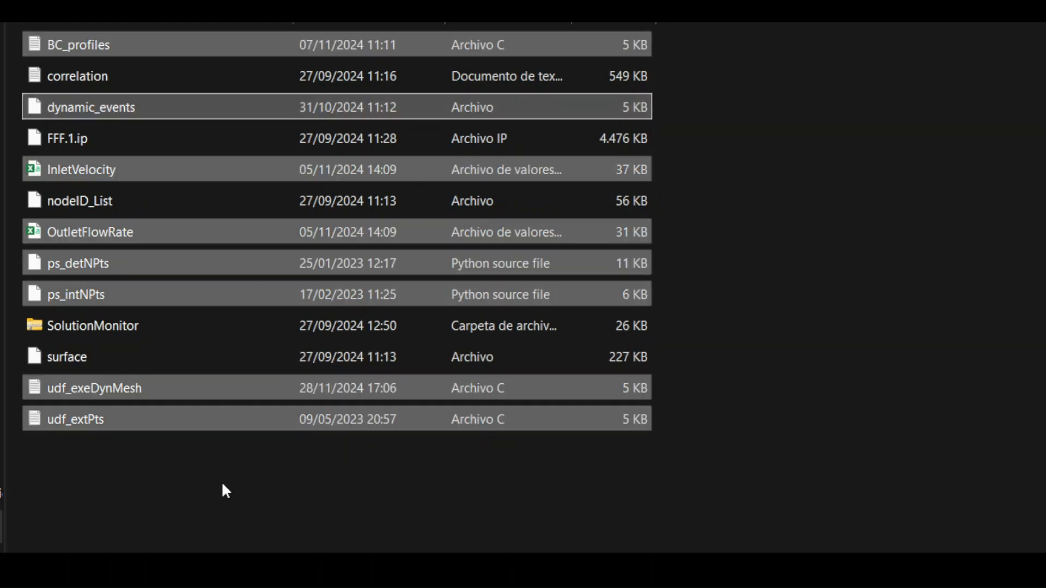
pyautogui.click(221, 482)
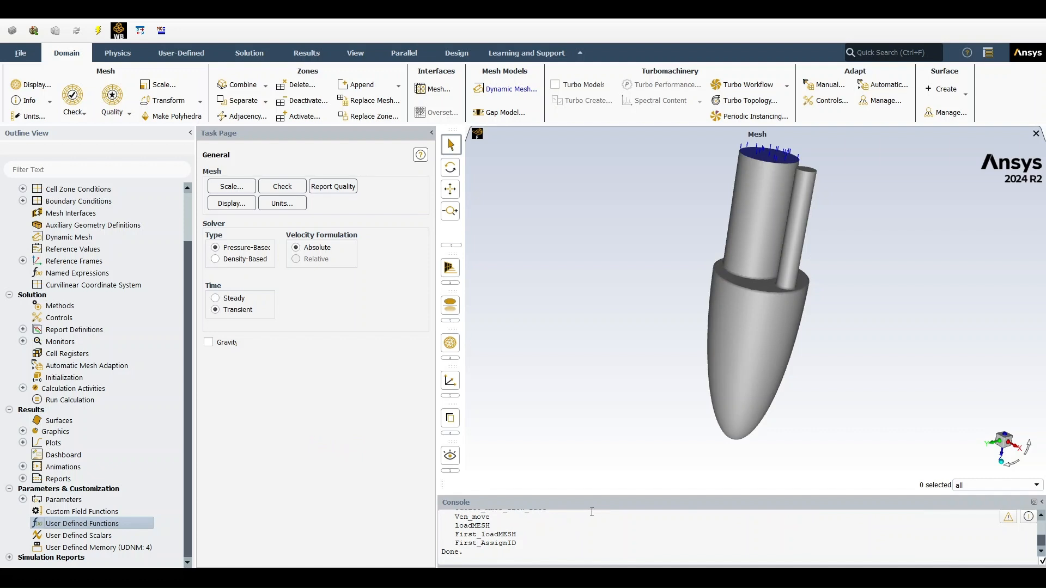
# Step: Enlarge Fluent's console and examine the boundary-condition, mesh-motion and mesh-loading functions listed for the libudf library
pyautogui.moveTo(600, 495); pyautogui.dragTo(612, 426)
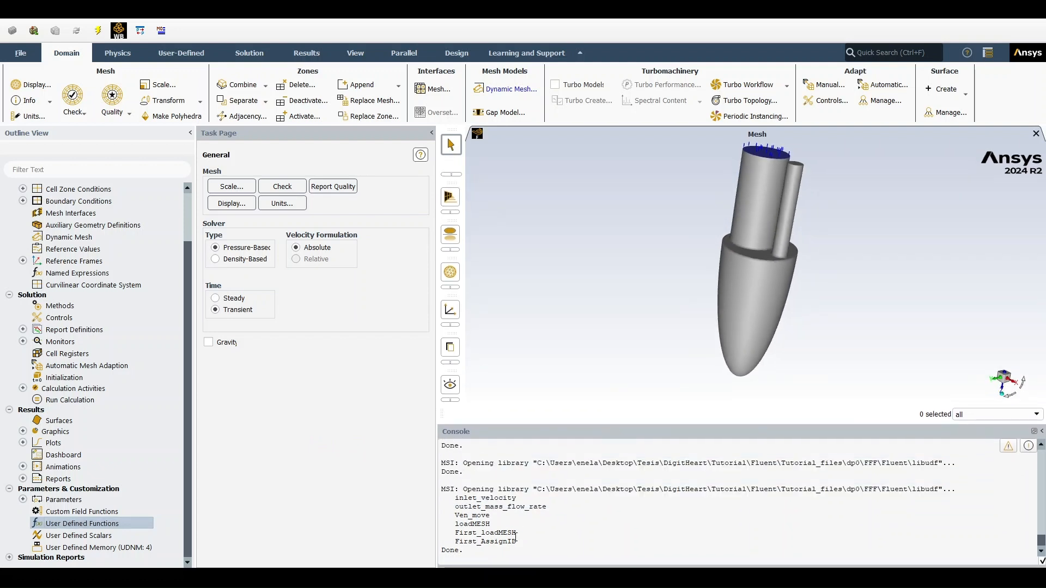
pyautogui.moveTo(456, 497); pyautogui.dragTo(536, 499)
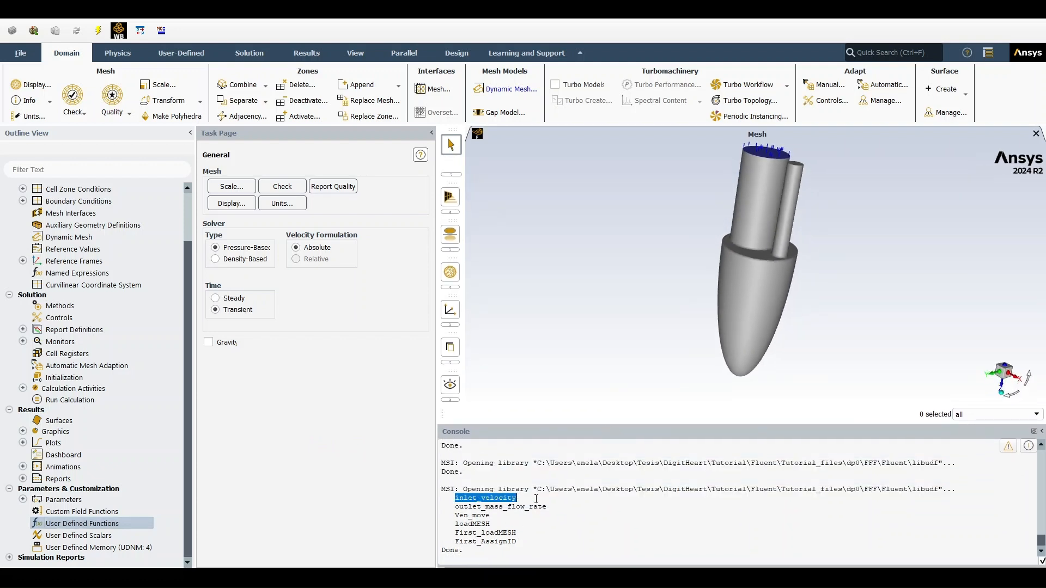
pyautogui.moveTo(456, 507); pyautogui.dragTo(542, 516)
pyautogui.click(493, 525)
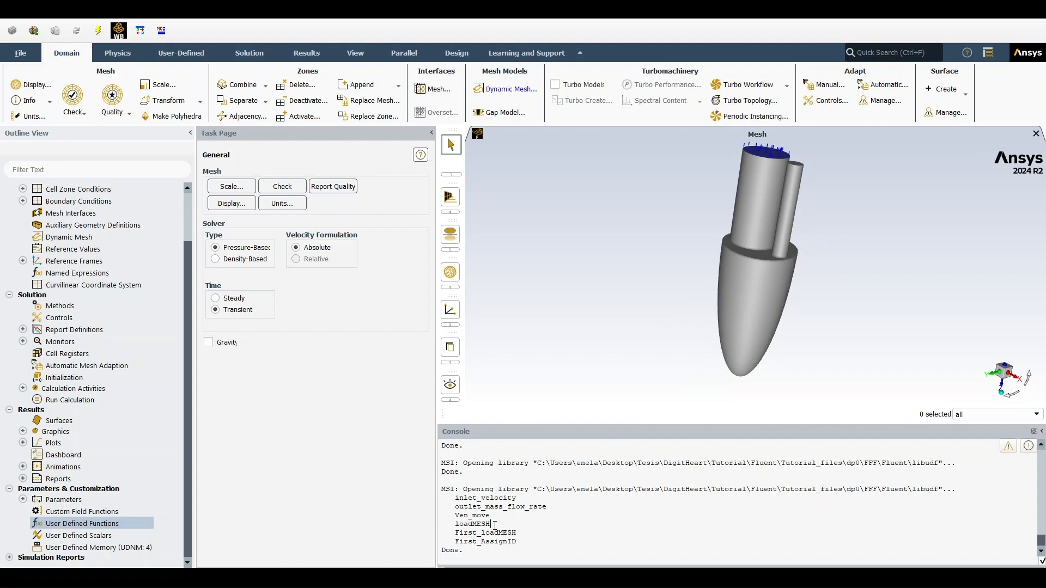
pyautogui.moveTo(454, 525); pyautogui.dragTo(521, 543)
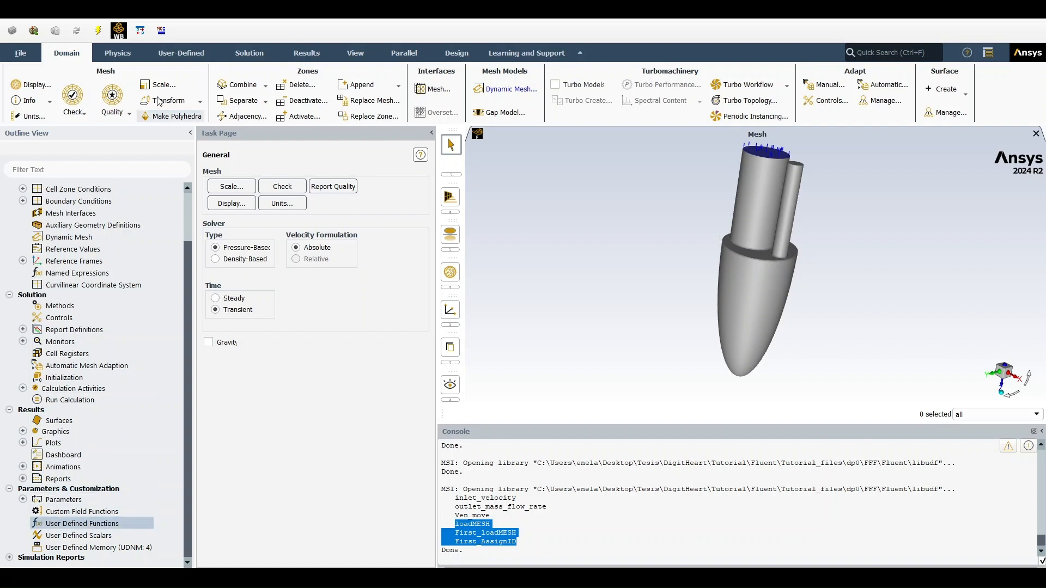
# Step: Check the general solver settings and the viscous model of the case setup
pyautogui.click(181, 53)
pyautogui.click(404, 53)
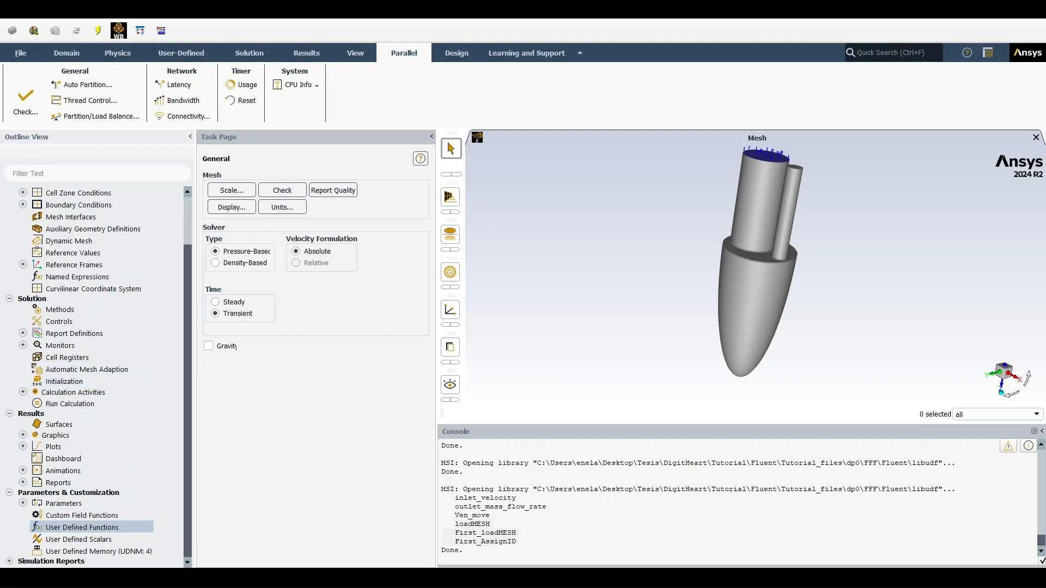
pyautogui.scroll(2, 116, 236)
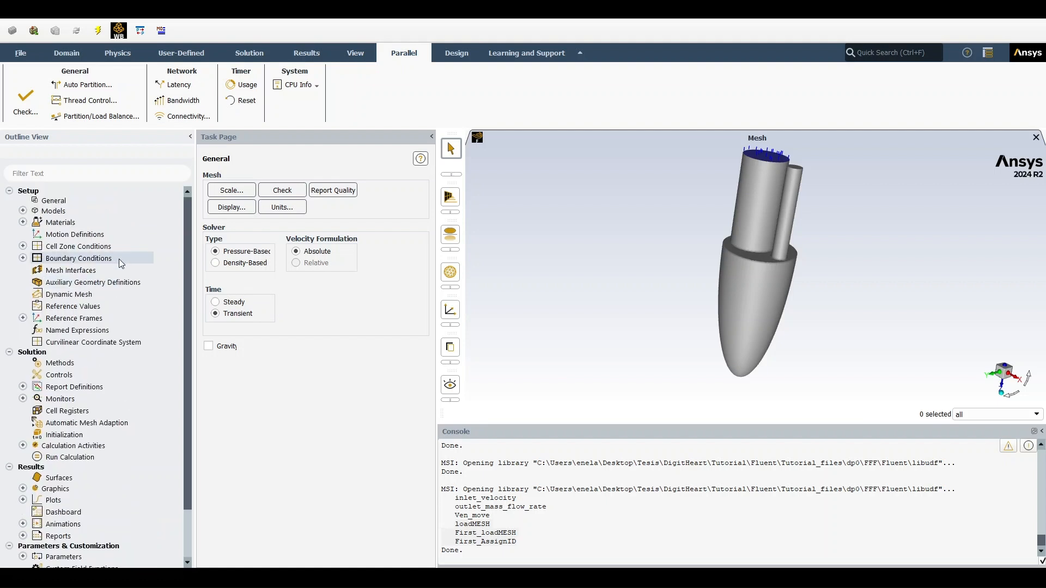
pyautogui.click(75, 200)
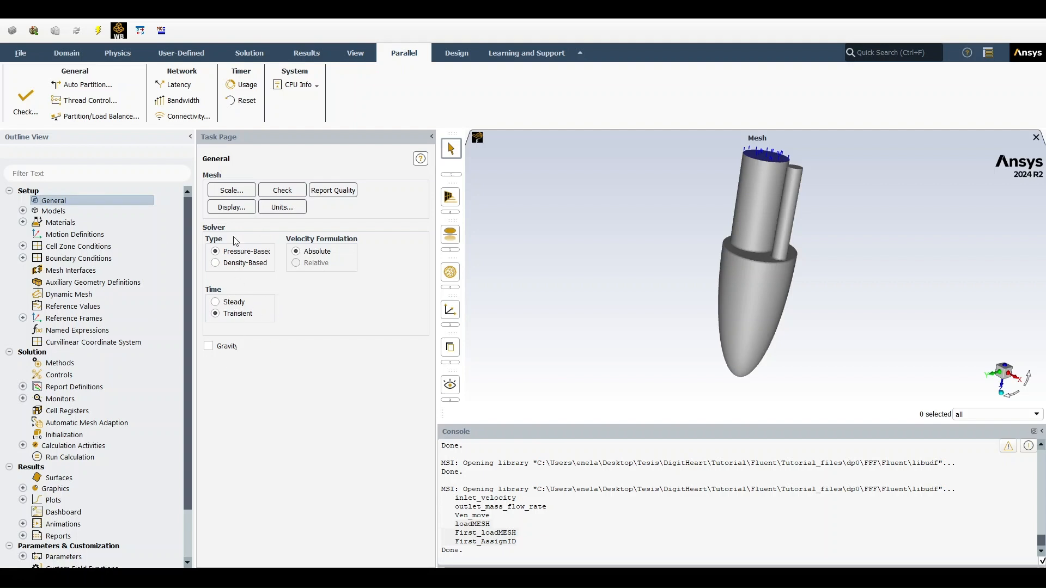
pyautogui.click(22, 210)
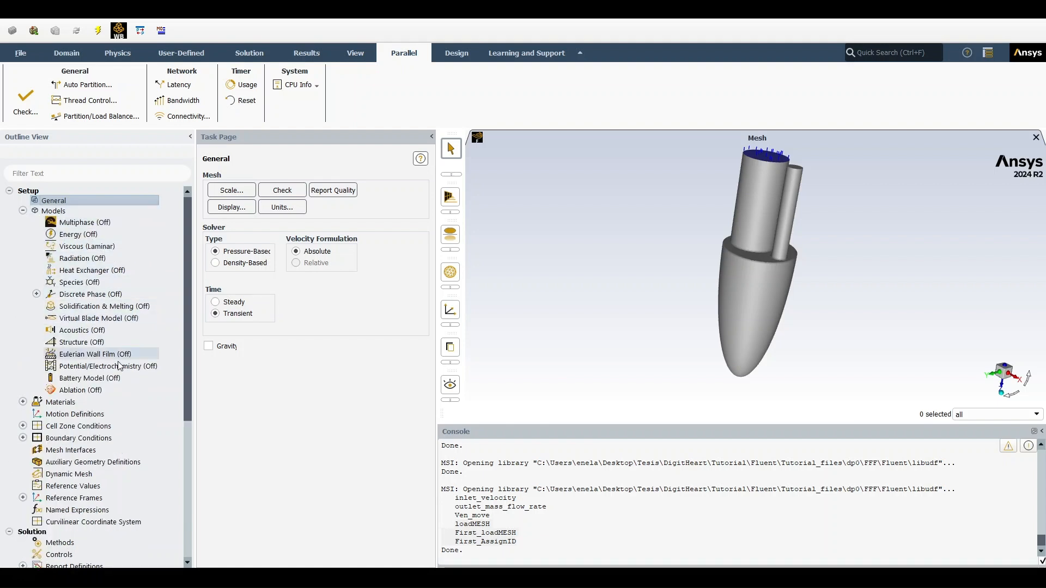
pyautogui.doubleClick(80, 247)
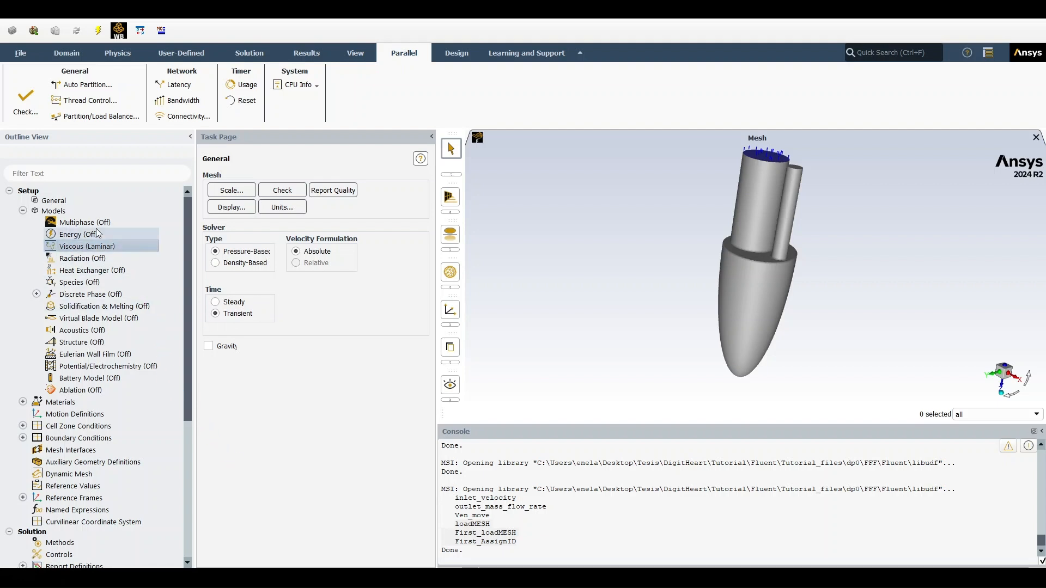
pyautogui.click(22, 211)
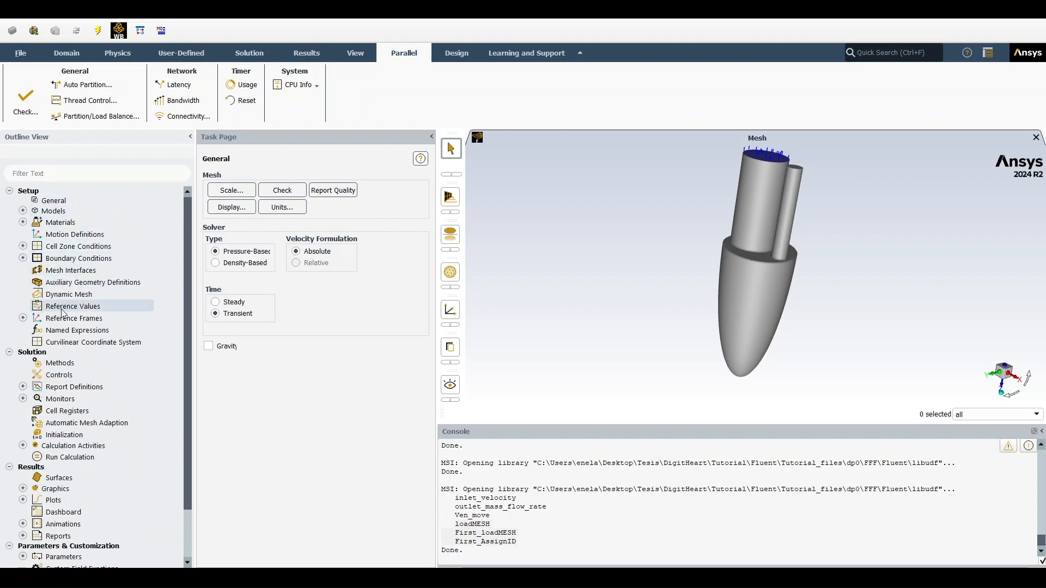
# Step: Check the properties of the blood fluid material
pyautogui.click(22, 222)
pyautogui.click(36, 234)
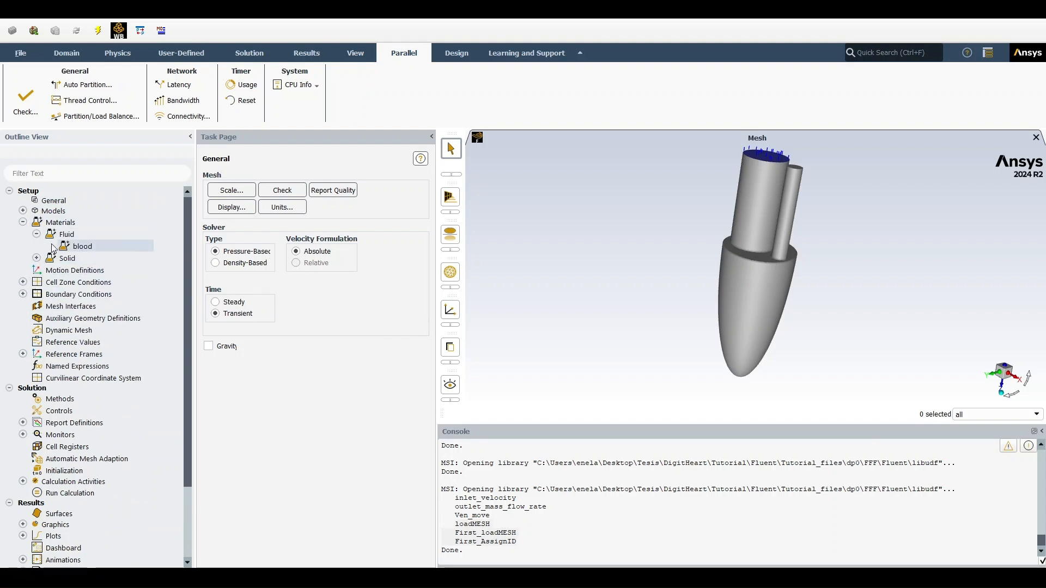
pyautogui.doubleClick(79, 246)
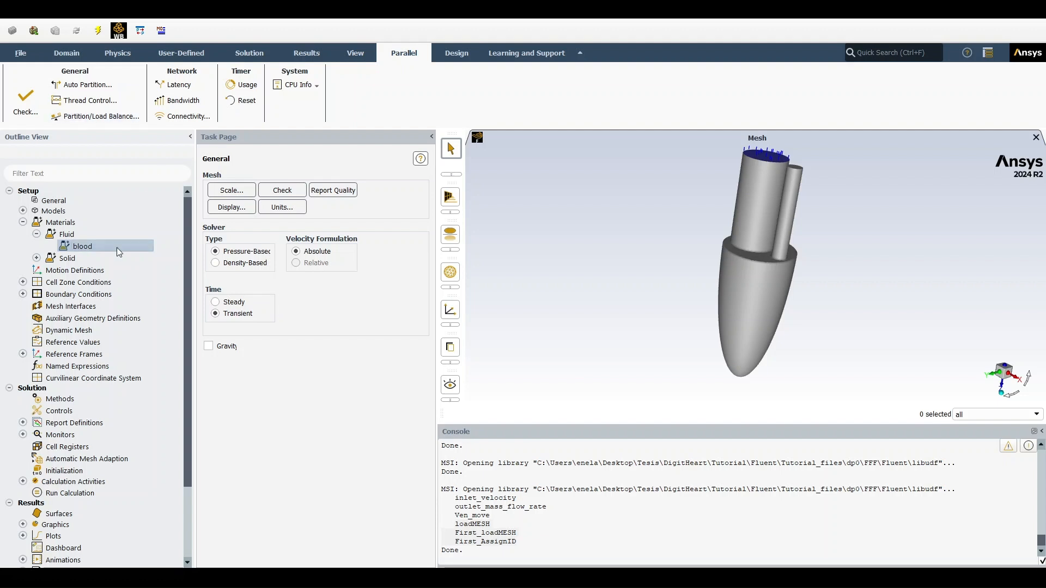
pyautogui.click(23, 222)
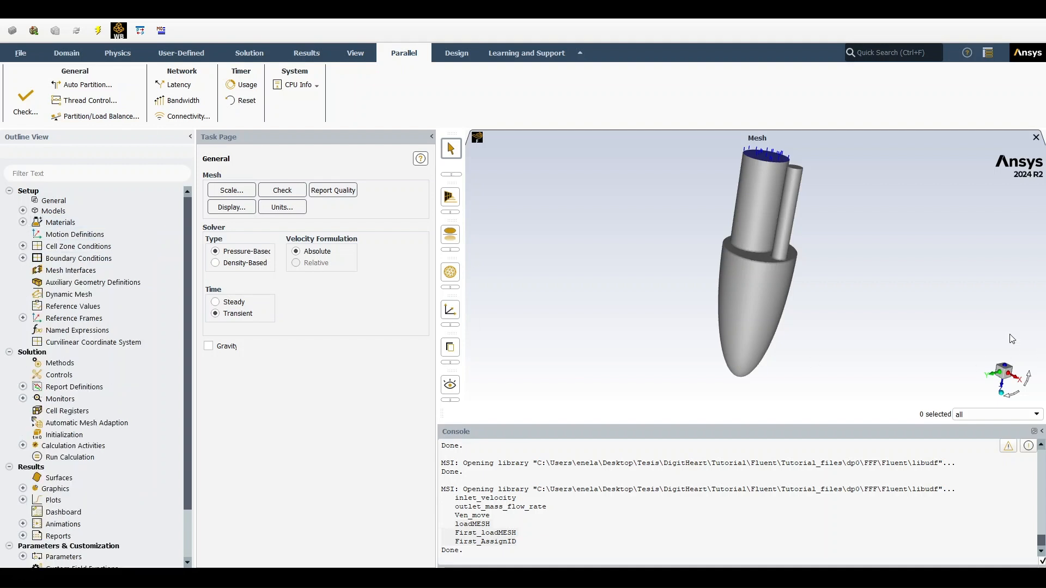
# Step: Review the boundary zones and change the inlet zone's boundary type to velocity-inlet
pyautogui.click(23, 258)
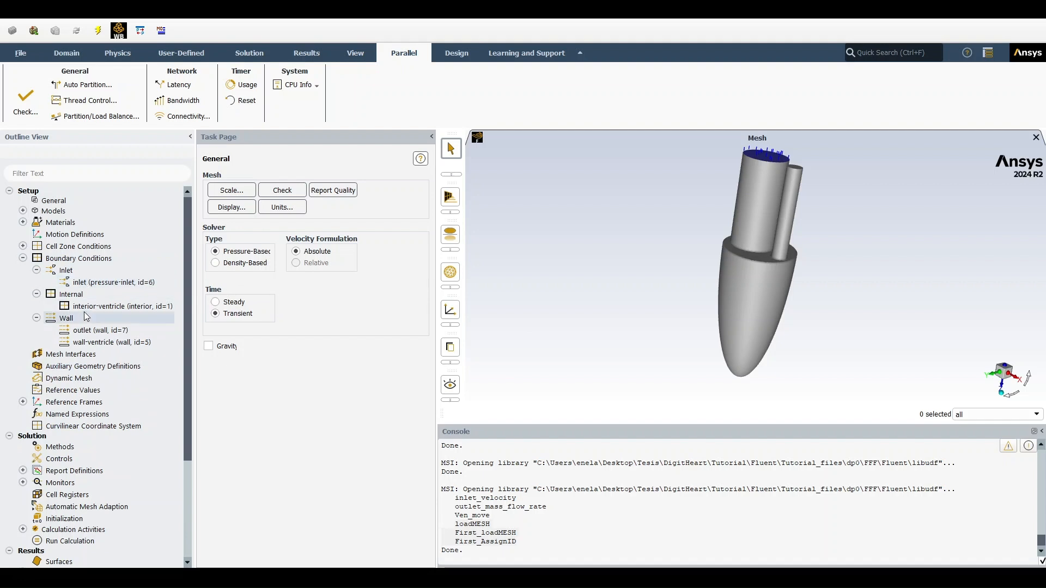
pyautogui.click(84, 333)
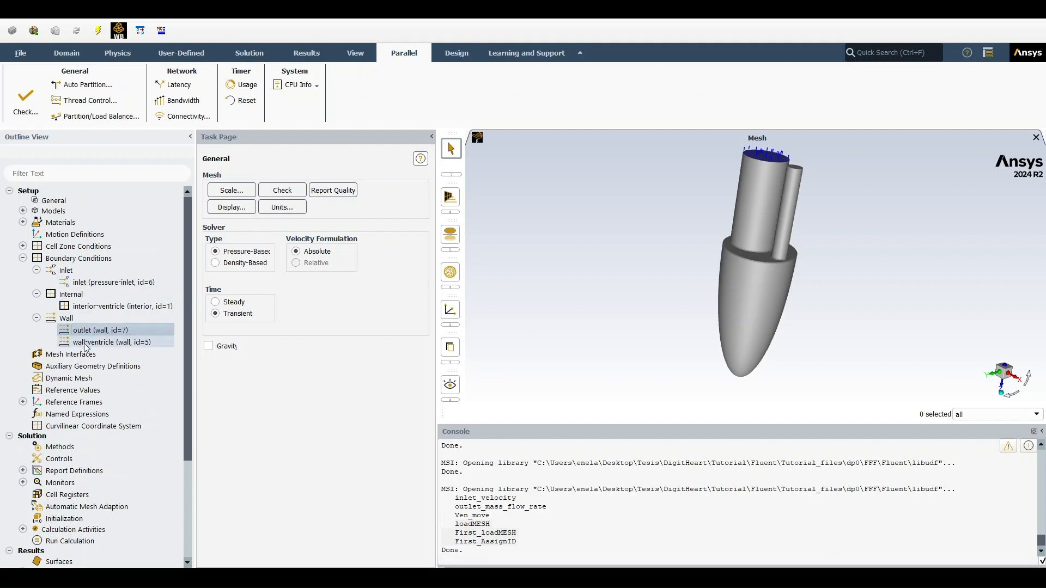
pyautogui.click(89, 282)
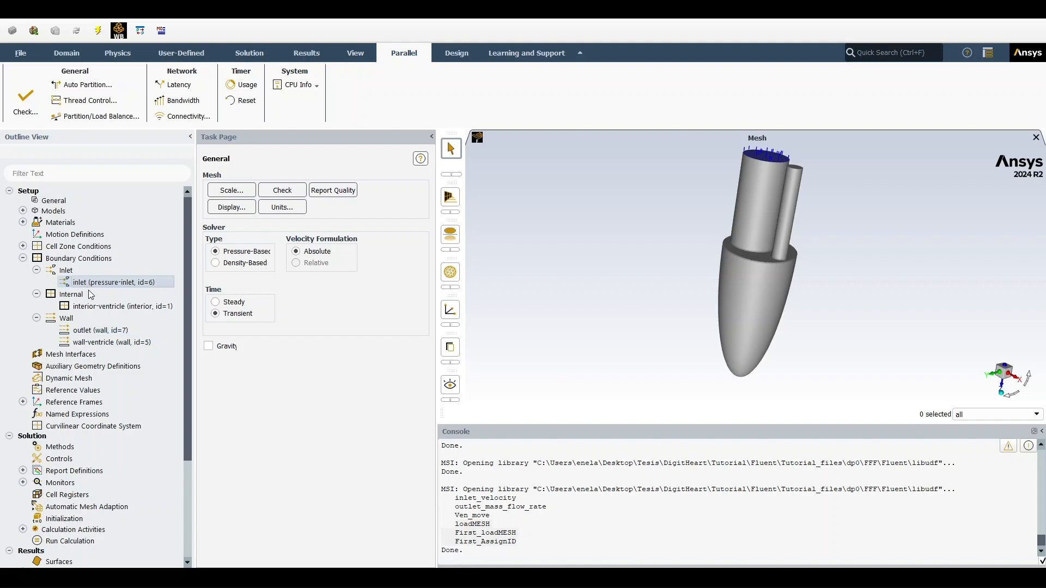
pyautogui.doubleClick(78, 260)
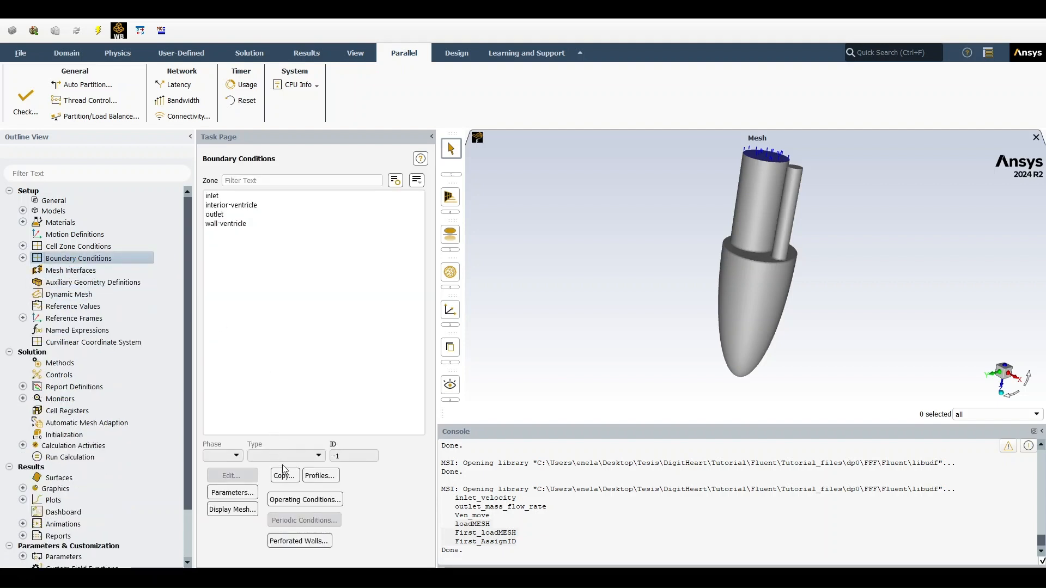
pyautogui.click(233, 197)
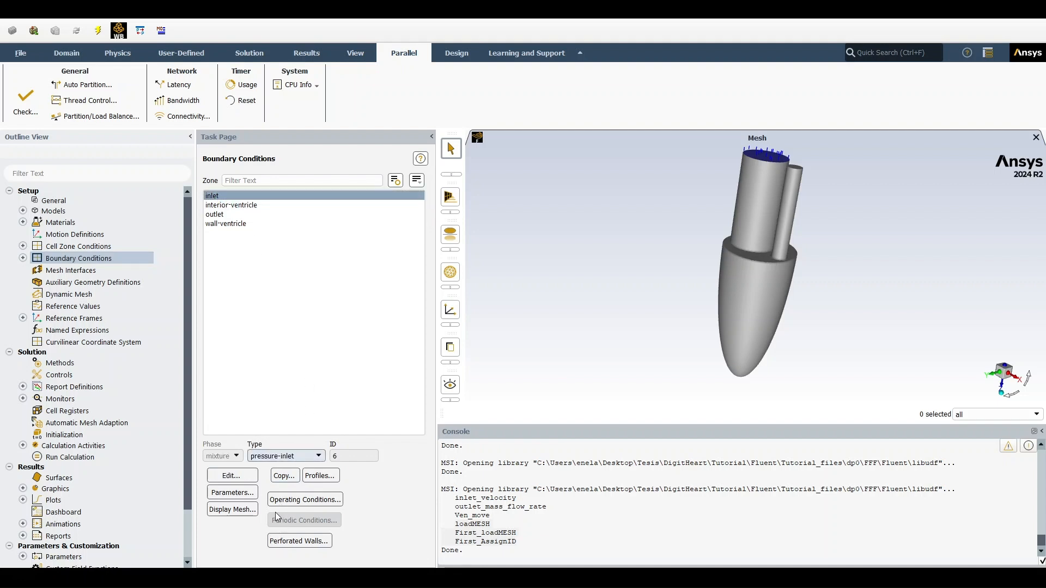
pyautogui.click(273, 533)
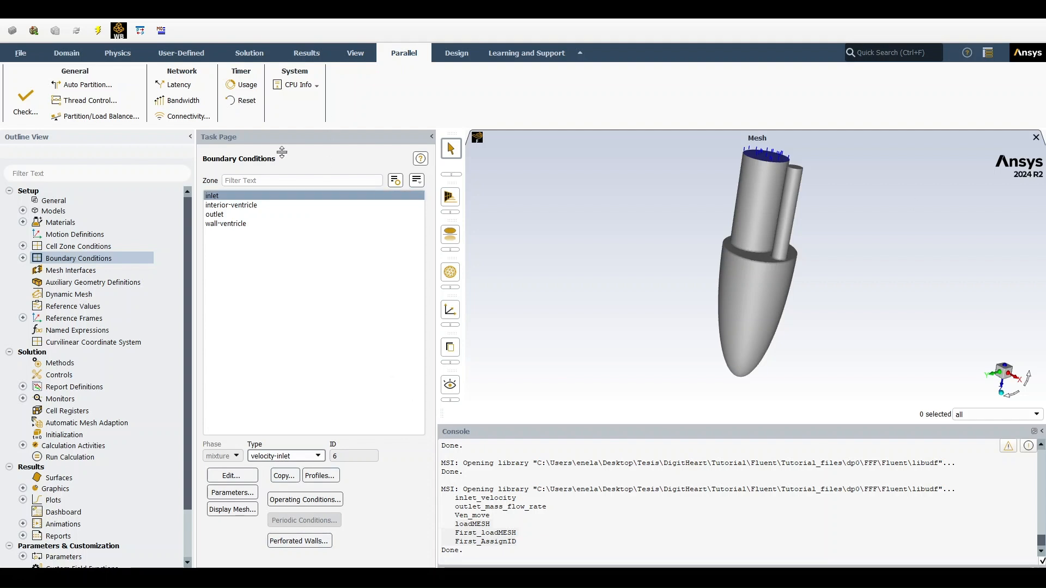
# Step: Read the dynamic mesh events from the dynamic_events file in the Fluent folder
pyautogui.click(76, 296)
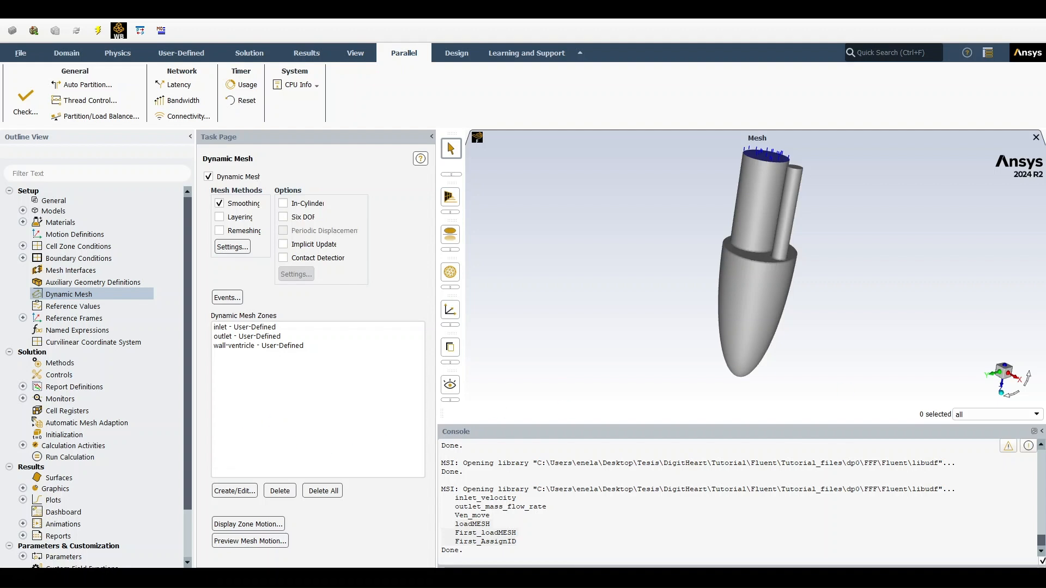
pyautogui.click(231, 300)
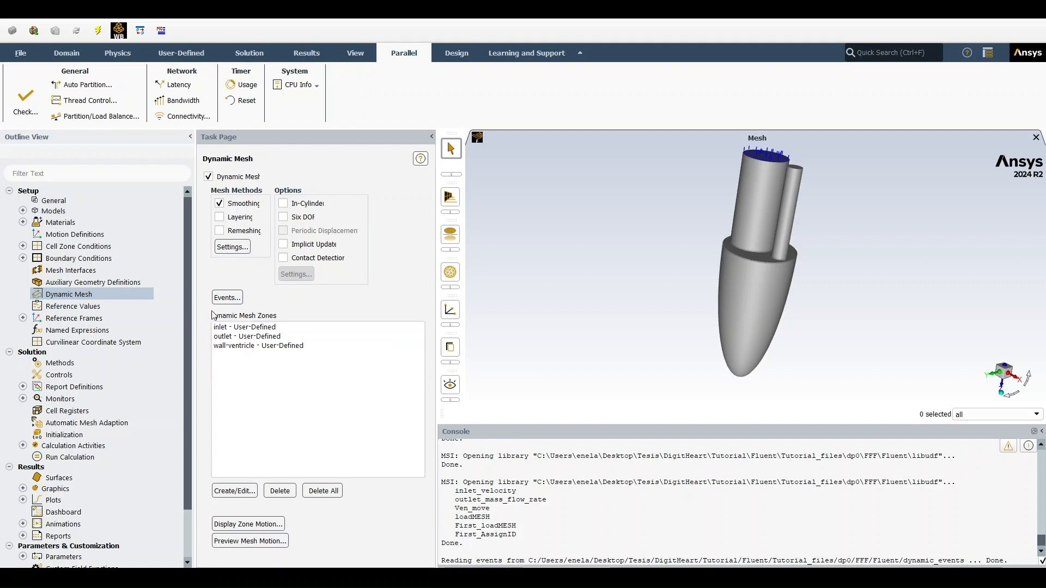
# Step: Open the wall-ventricle dynamic mesh zone for editing
pyautogui.click(250, 346)
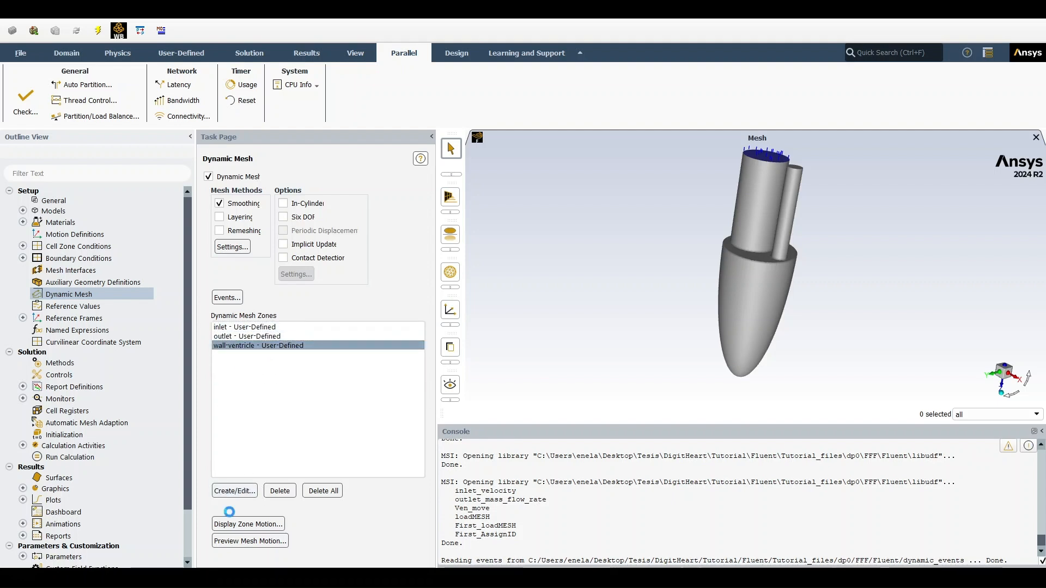